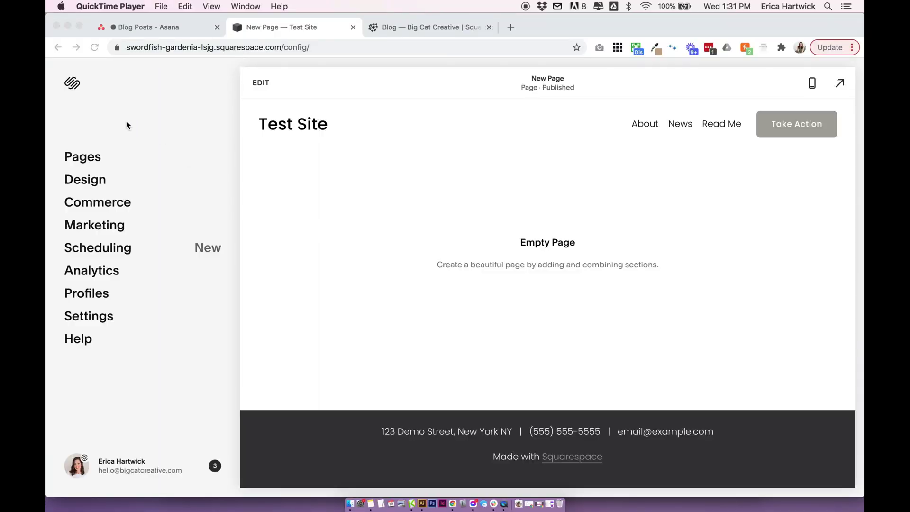
Open Marketing > Promotional Pop-Up and review the default 'Join our mailing list' pop-up settings.
click(123, 121)
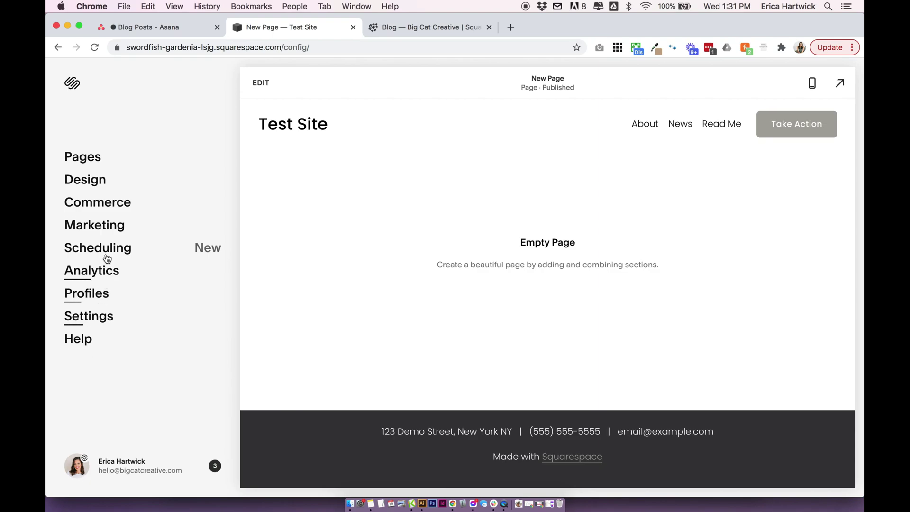
click(105, 224)
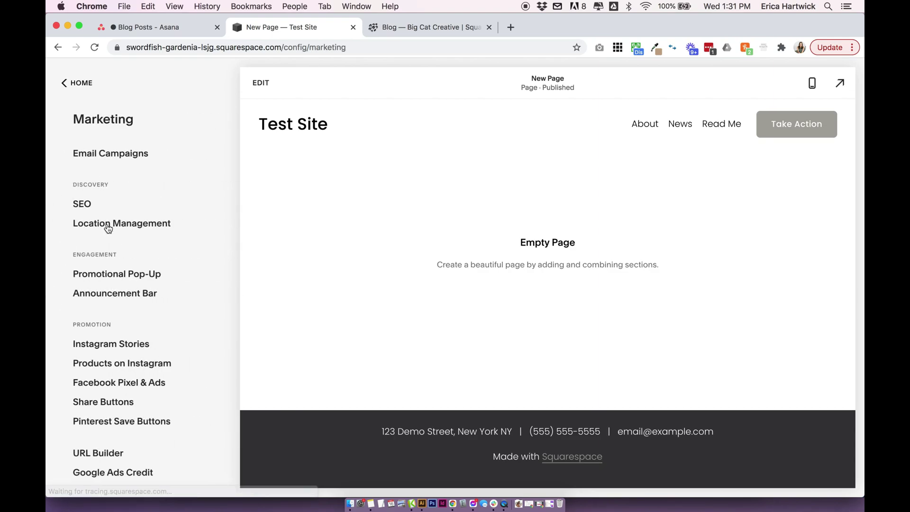
click(106, 277)
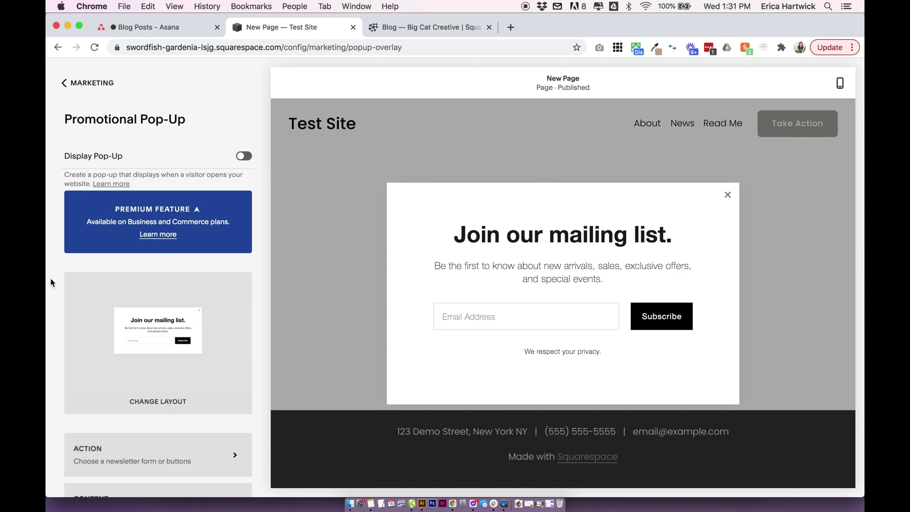
drag(114, 206, 198, 241)
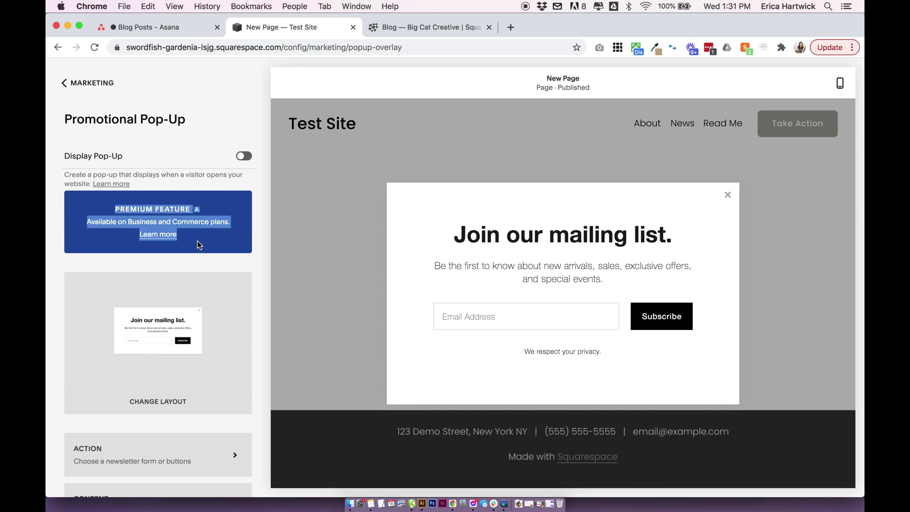
click(199, 241)
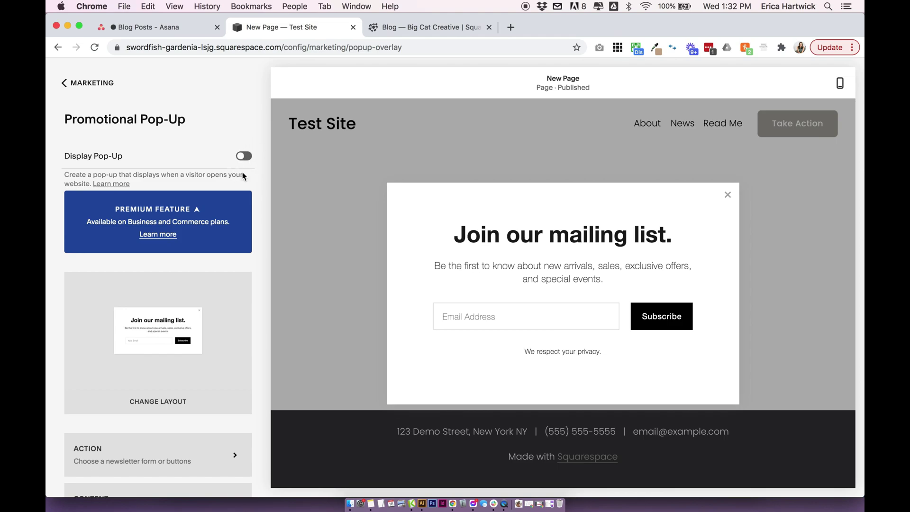
scroll(230, 289, down, 2)
scroll(259, 279, up, 2)
scroll(258, 279, down, 5)
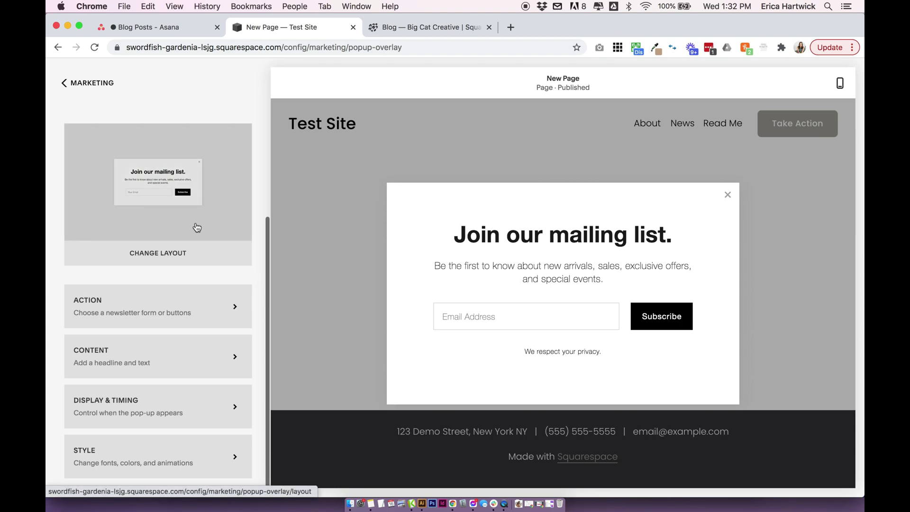
Browse the available pop-up layout thumbnails.
click(190, 256)
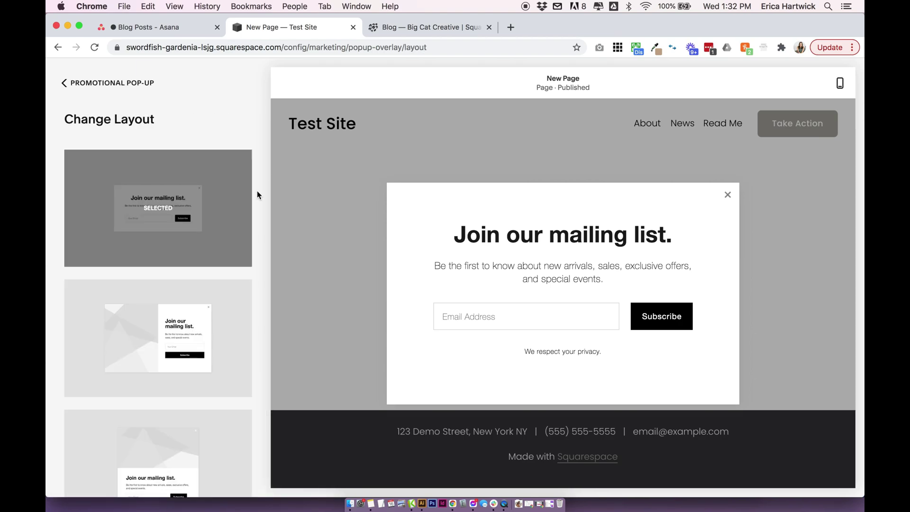
scroll(257, 190, down, 5)
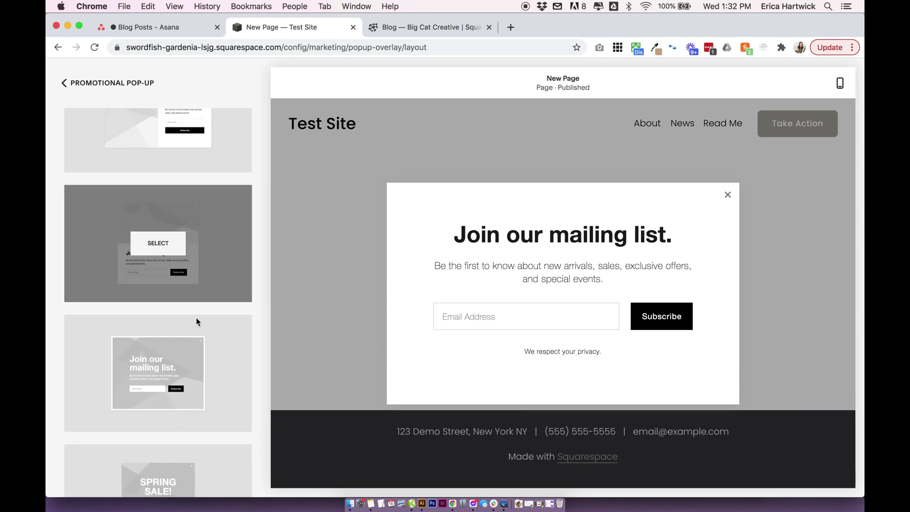
scroll(195, 351, down, 7)
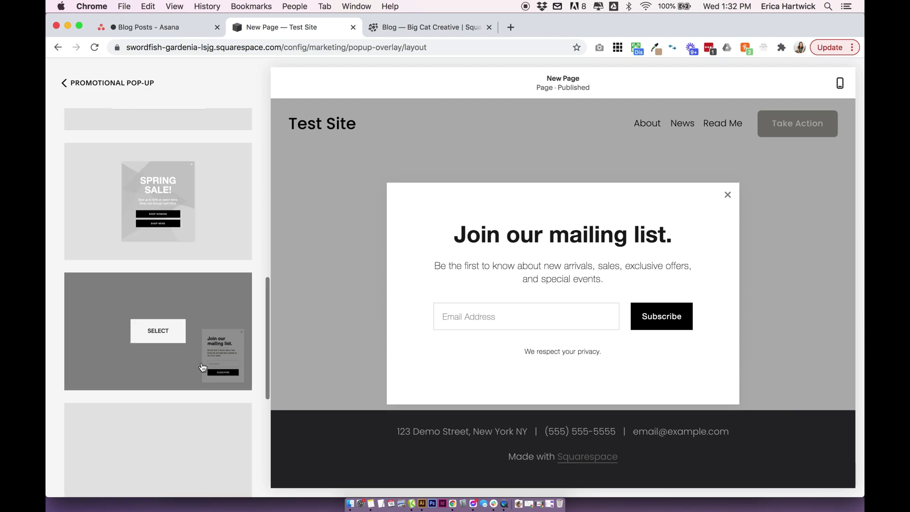
scroll(199, 367, down, 3)
scroll(263, 346, down, 4)
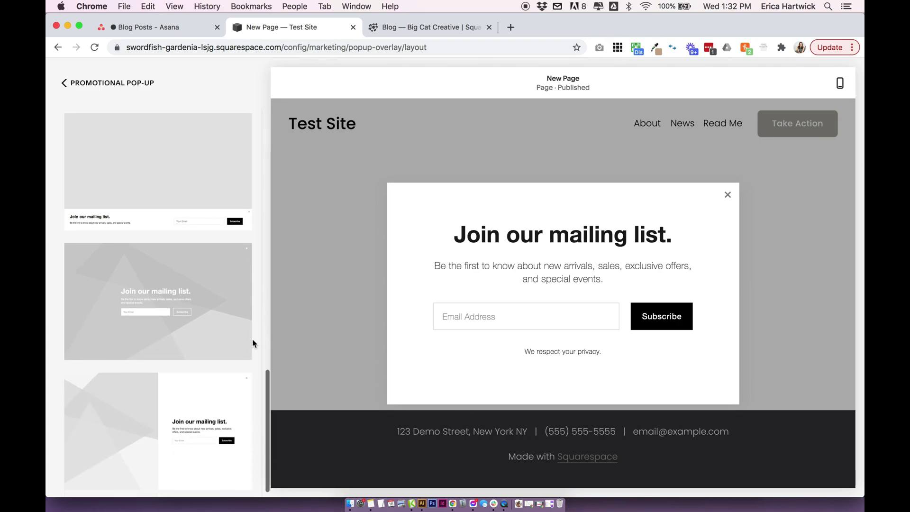
scroll(260, 369, up, 14)
scroll(260, 369, down, 4)
scroll(260, 369, up, 1)
scroll(260, 369, down, 12)
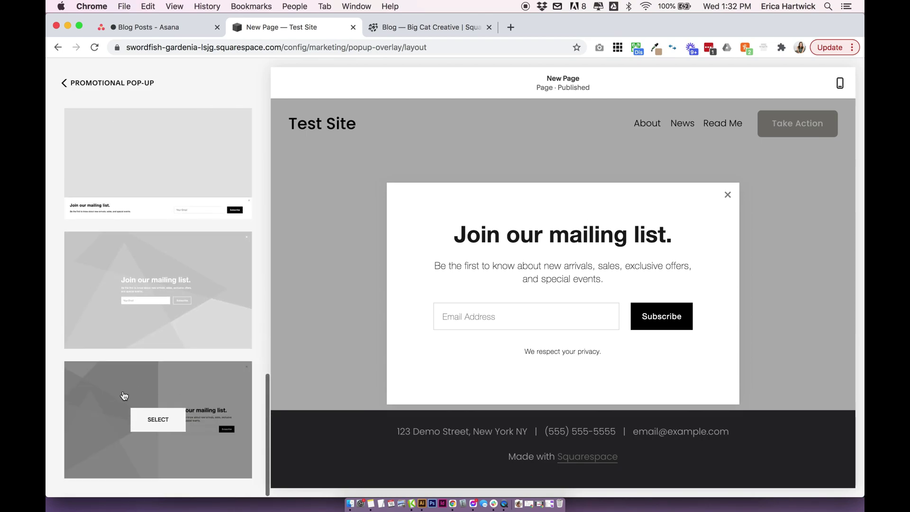
scroll(156, 308, up, 12)
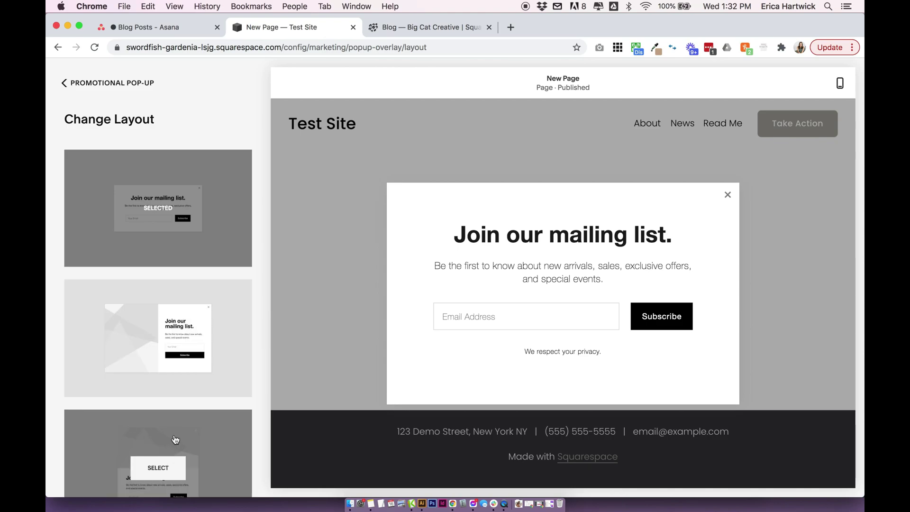
scroll(175, 433, down, 5)
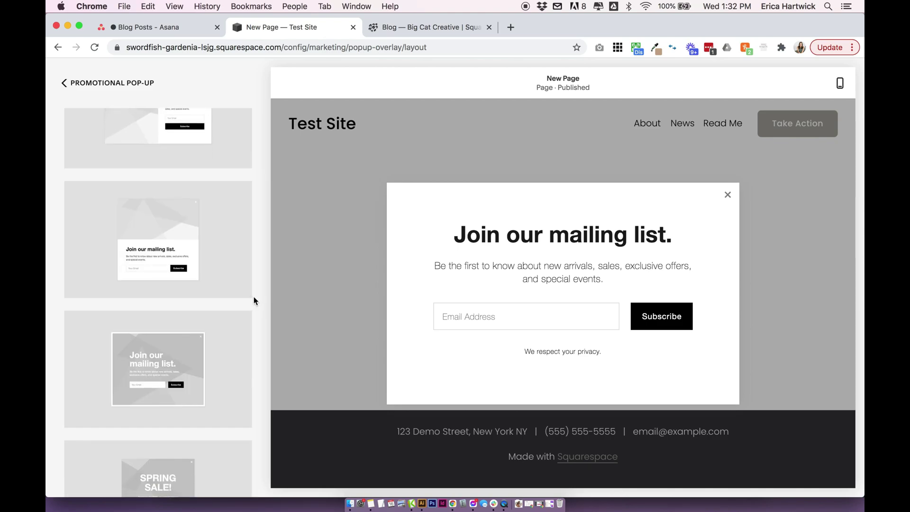
scroll(254, 300, up, 5)
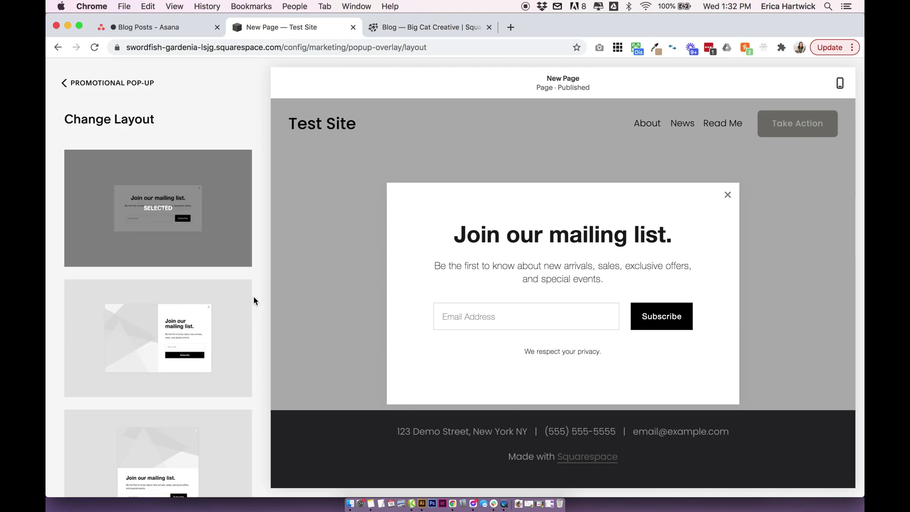
Choose the image-left split layout with the geometric image and save it.
click(194, 331)
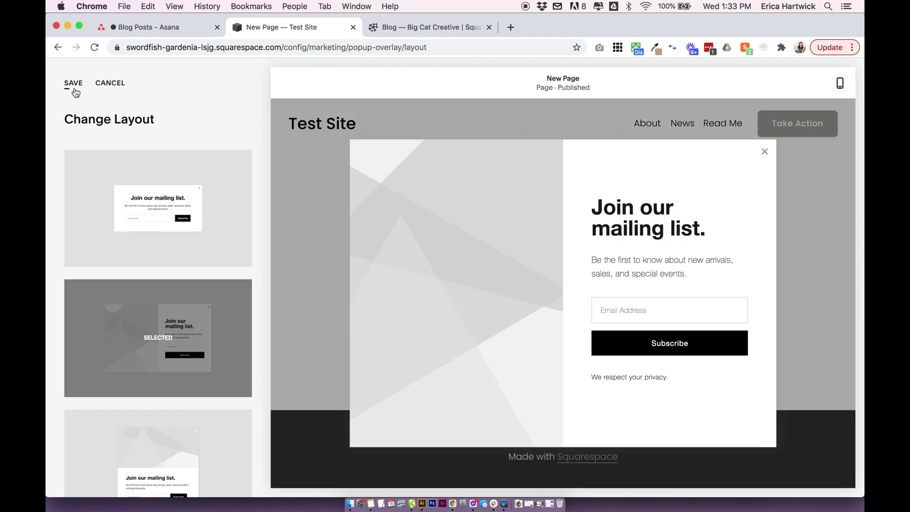
click(74, 84)
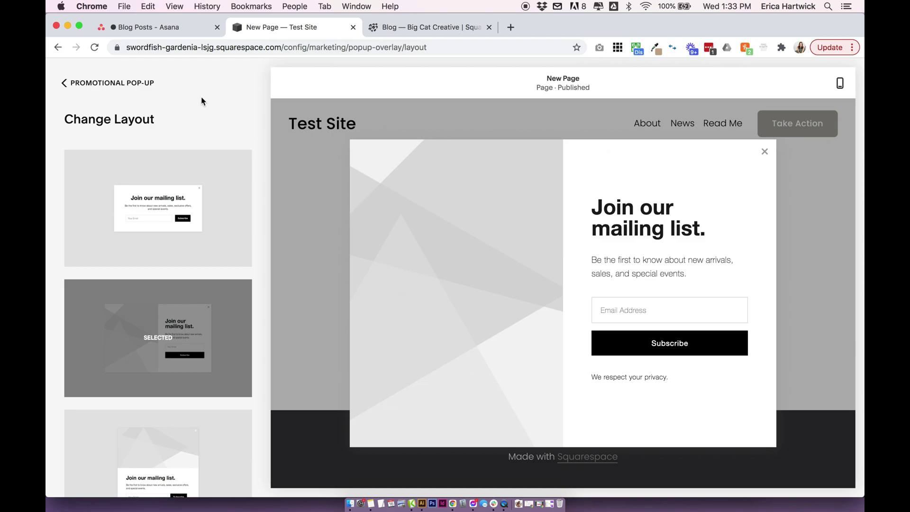
click(138, 84)
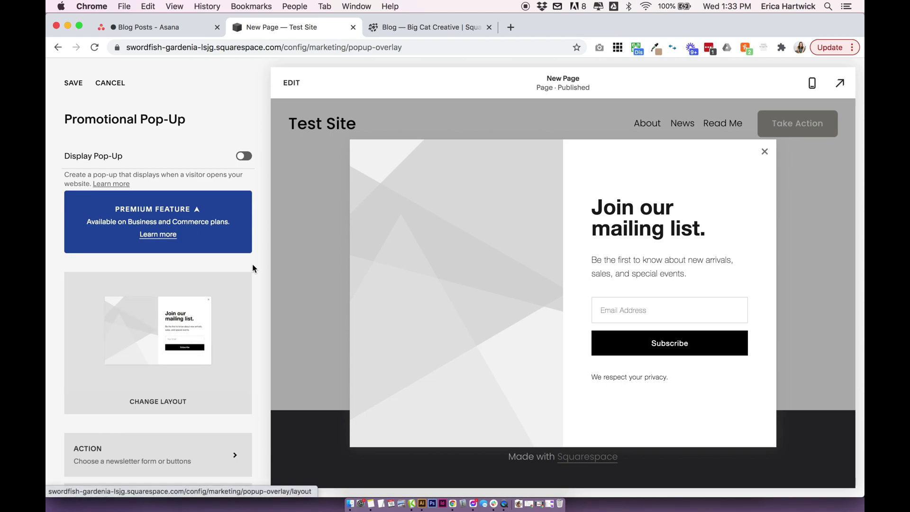
scroll(255, 265, down, 3)
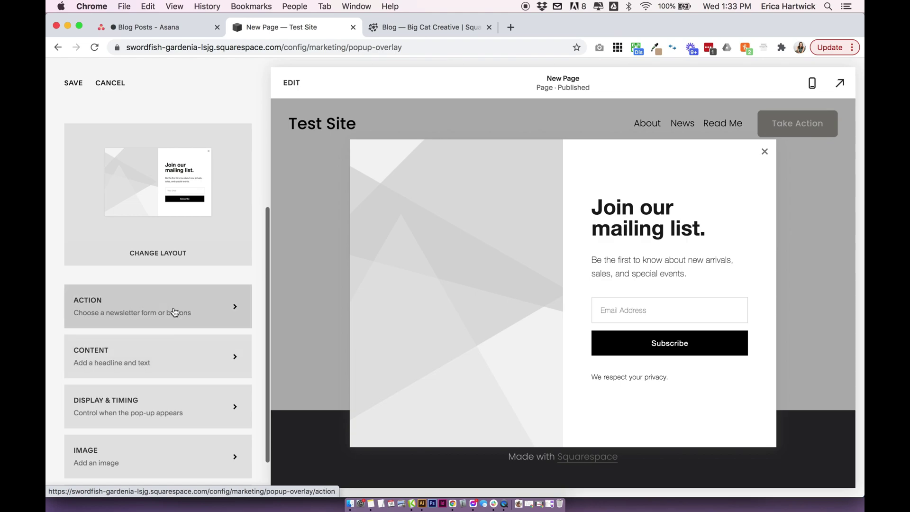
Keep the layout change and view the Action storage options: Email Campaigns, Mailchimp, Google Drive.
click(149, 313)
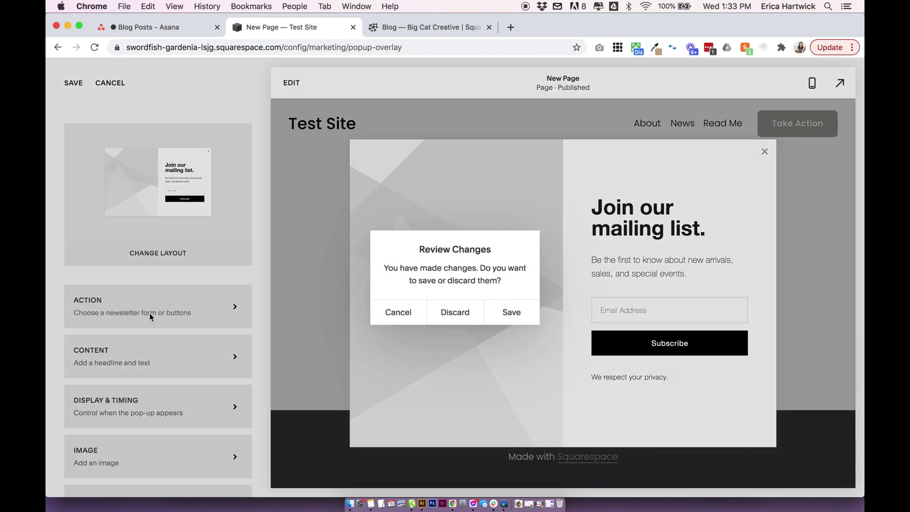
click(505, 313)
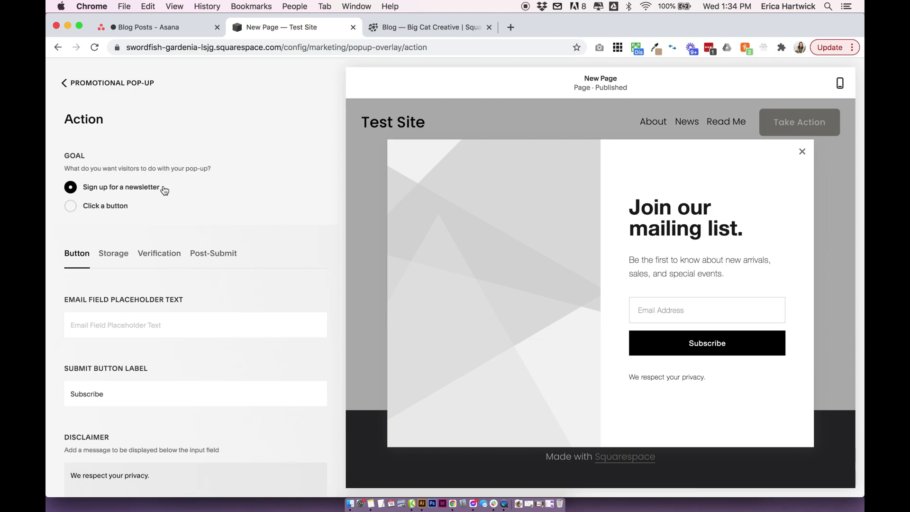
scroll(303, 213, down, 2)
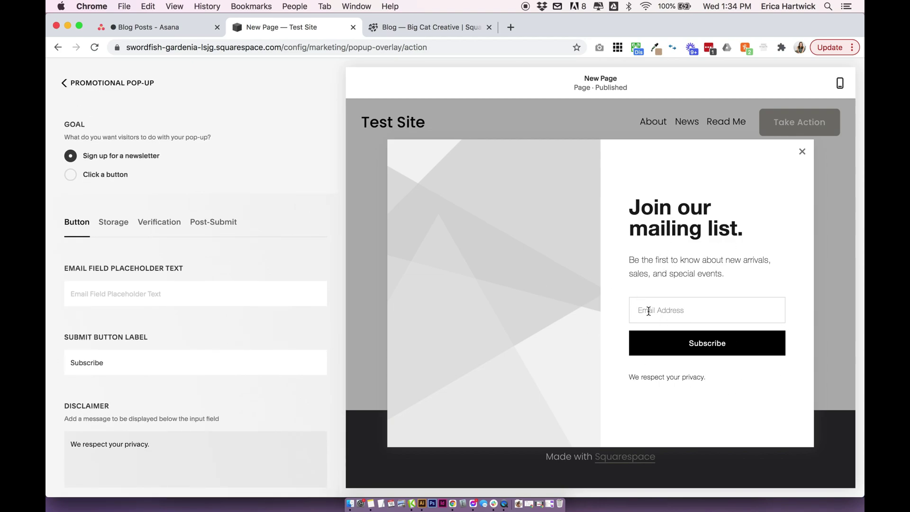
click(109, 231)
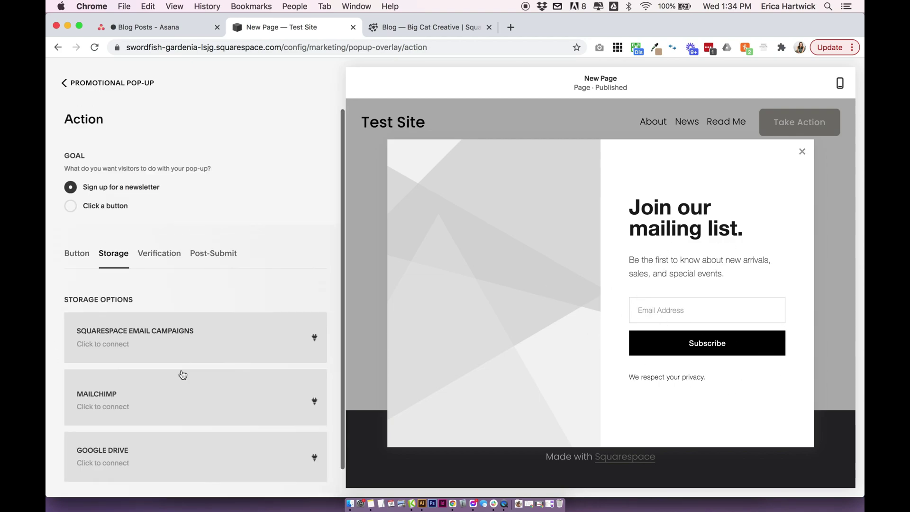
scroll(175, 334, down, 2)
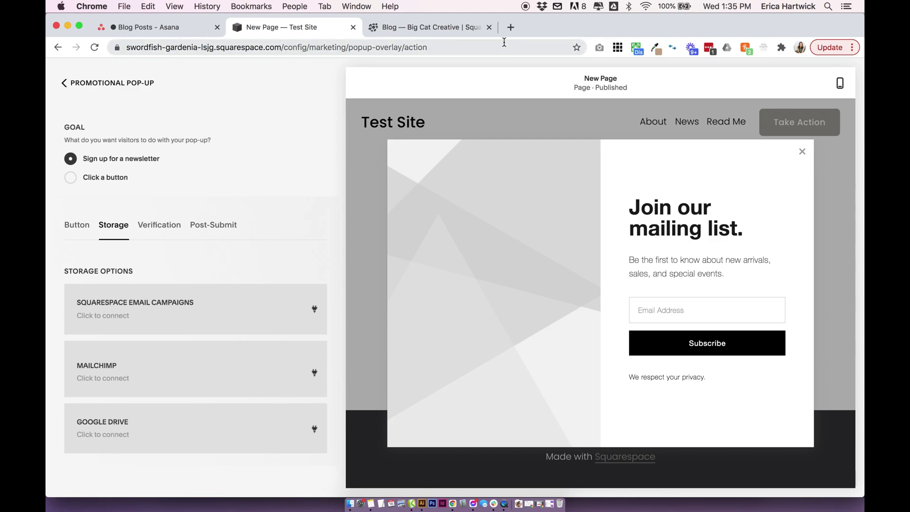
Load the Zapier homepage in a new tab, then go back to the Test Site tab.
click(510, 27)
text(xpi)
key(BackSpace)
key(BackSpace)
key(BackSpace)
text(zapier)
key(Return)
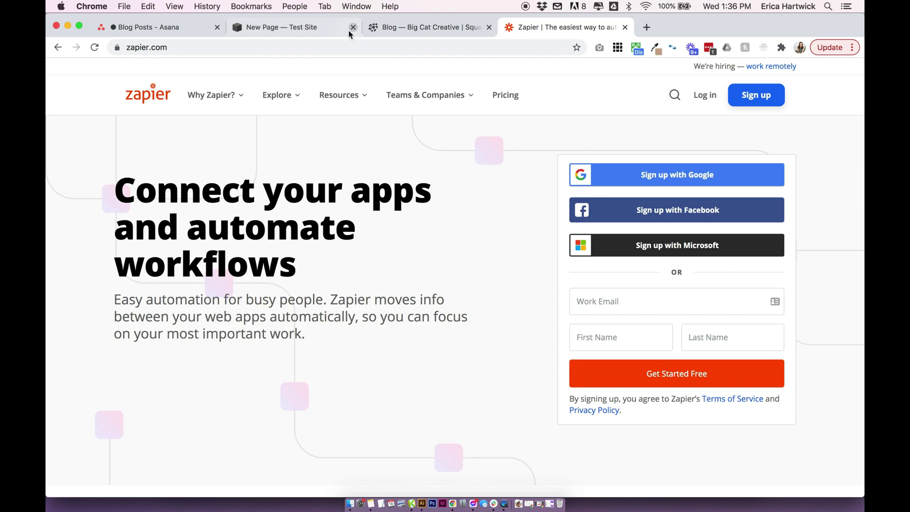
click(327, 29)
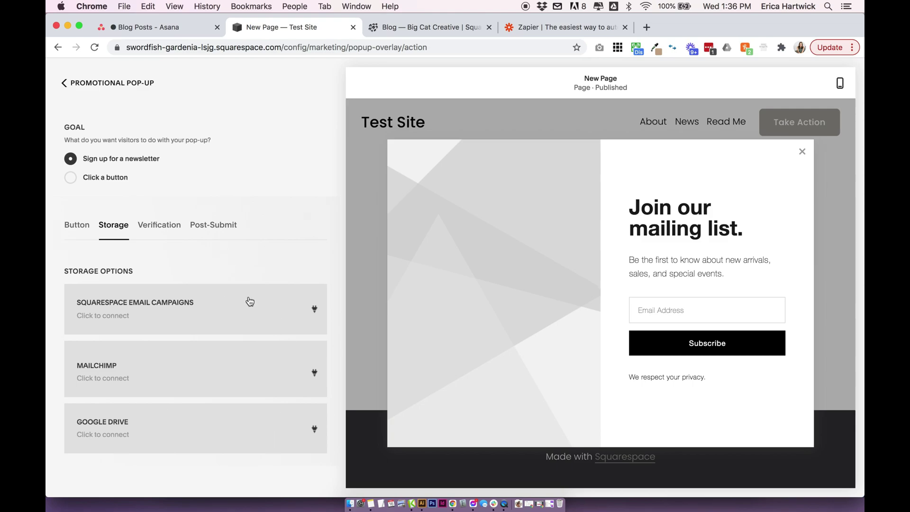
Switch the pop-up goal to Click a button and label the first button 'Sign up here'.
click(79, 227)
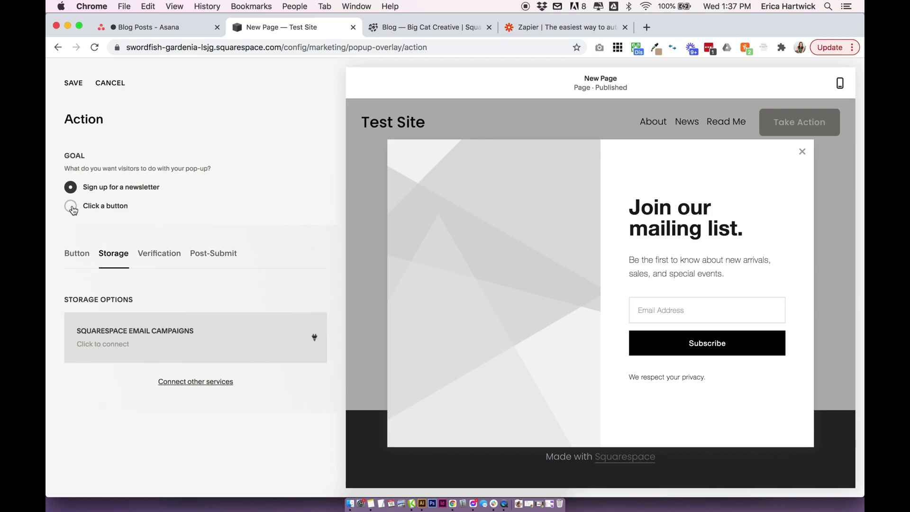
click(71, 205)
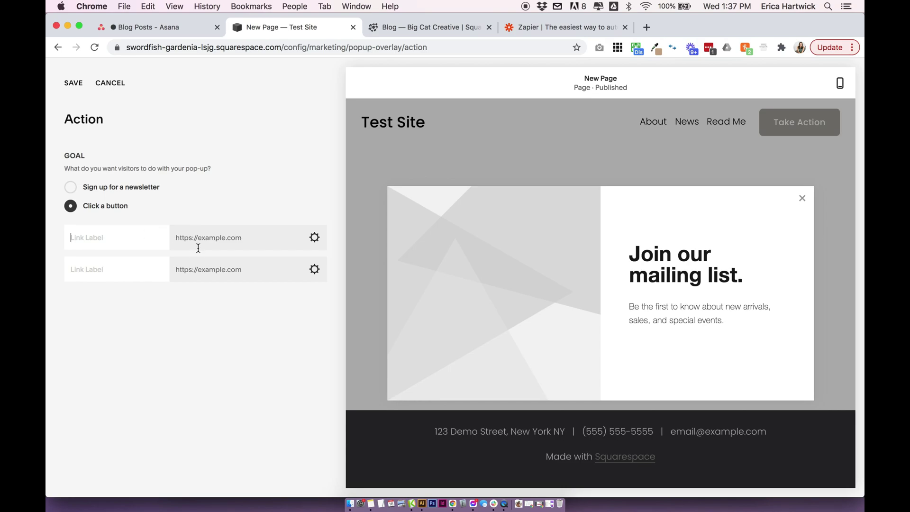
text(Sign up here)
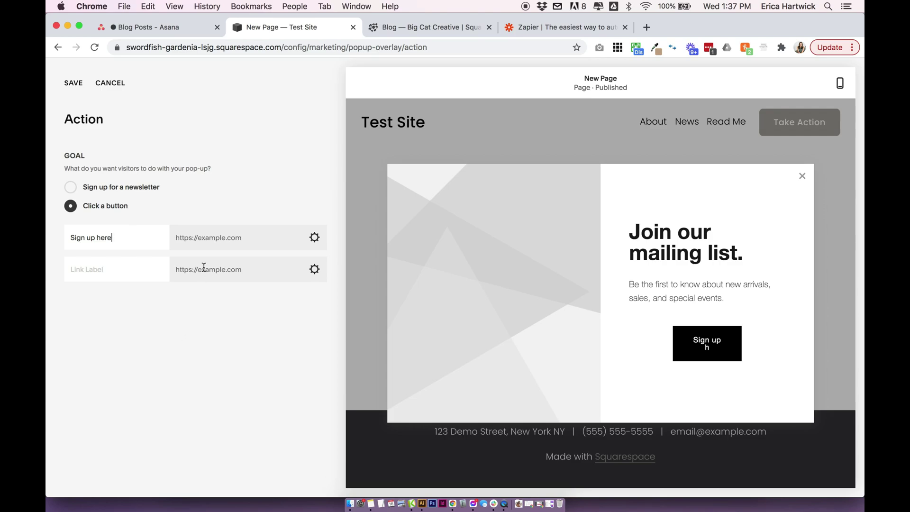
click(207, 237)
text(/)
key(BackSpace)
Relabel the first button from 'Sign up here' to 'Download'.
click(315, 239)
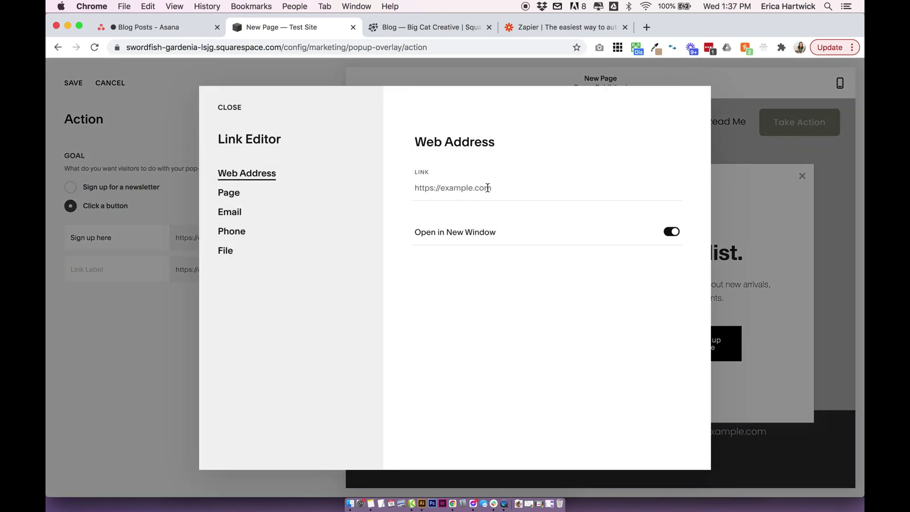
key(Escape)
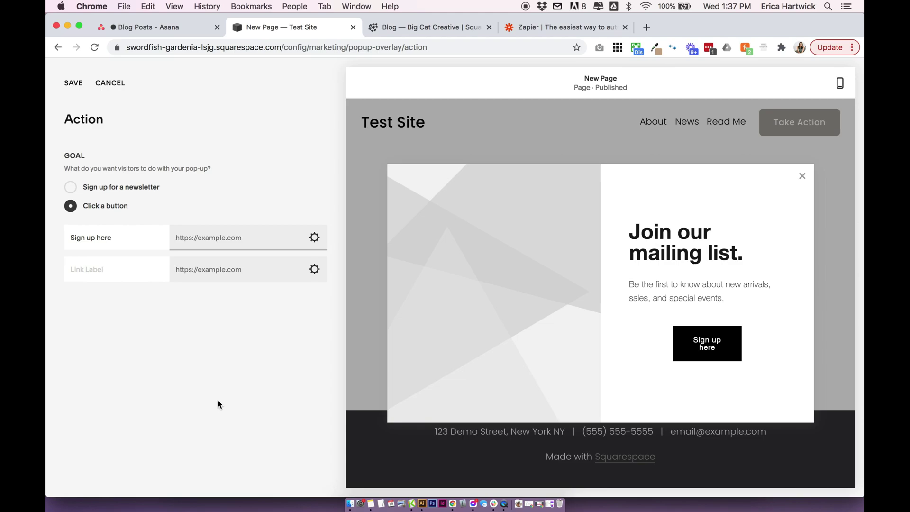
click(160, 383)
triple_click(134, 236)
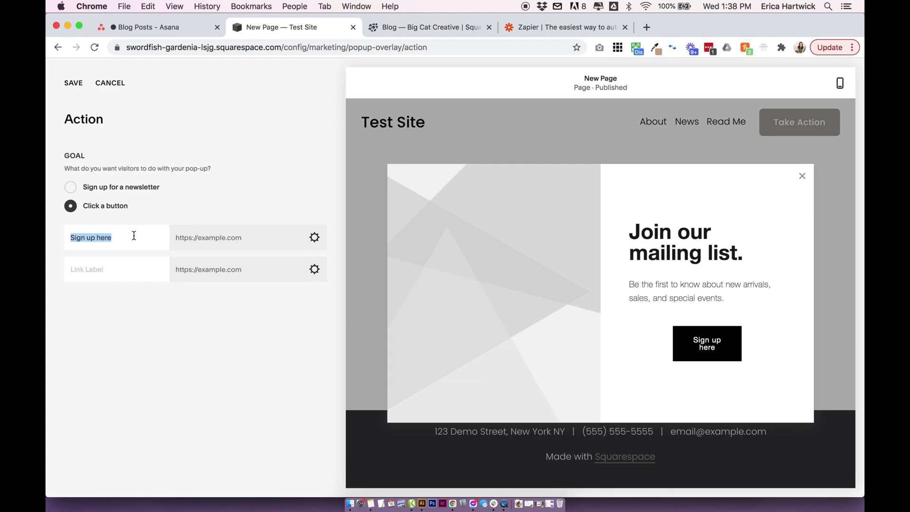
text(Download)
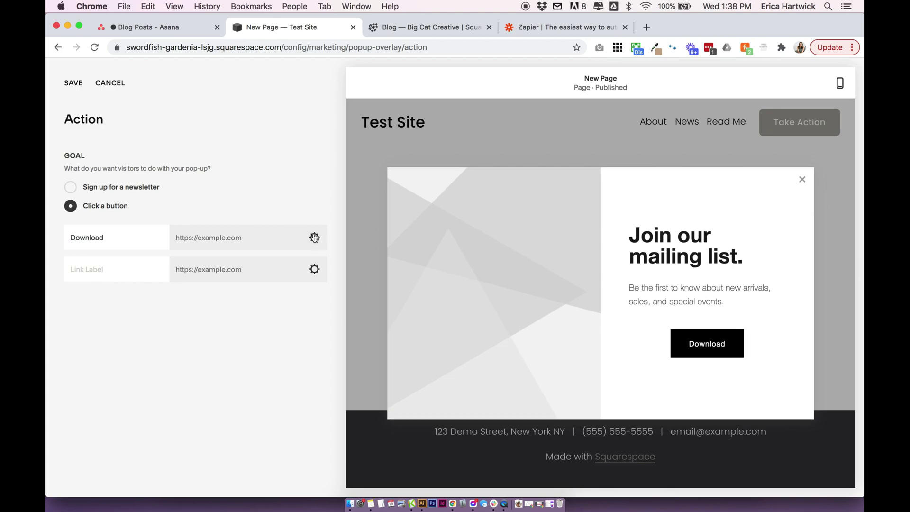
Review the link editor's Page, Email, Phone and File options, then close it.
click(315, 238)
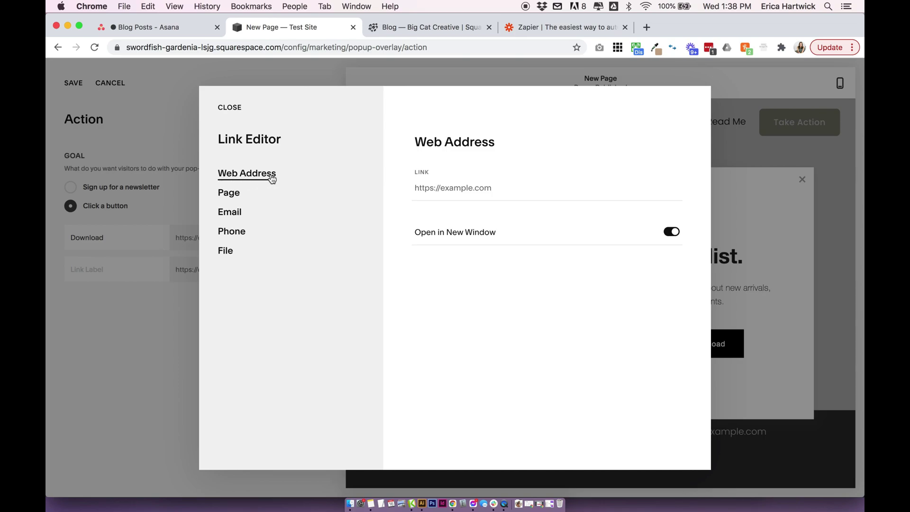
click(231, 194)
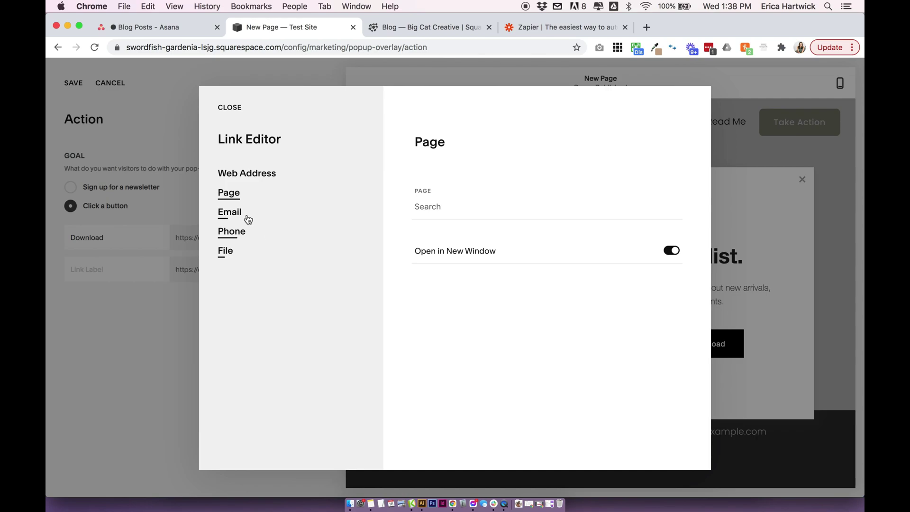
click(238, 213)
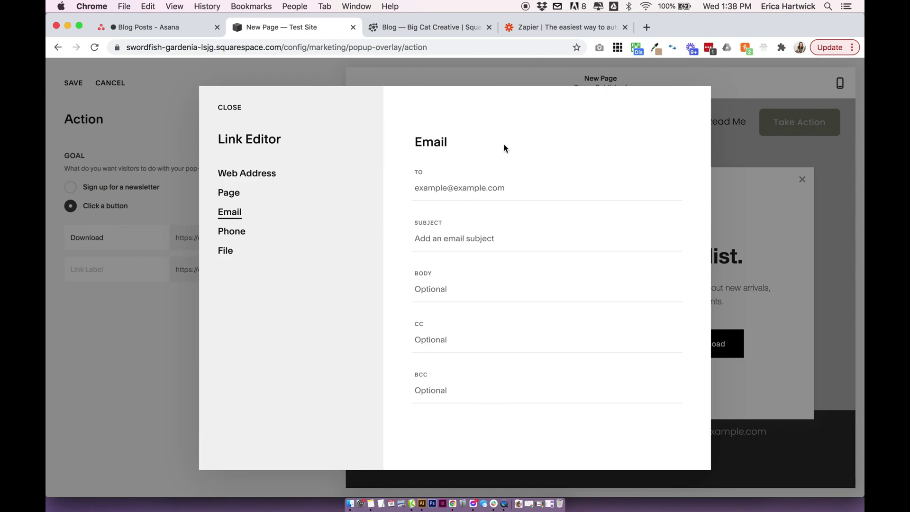
click(242, 230)
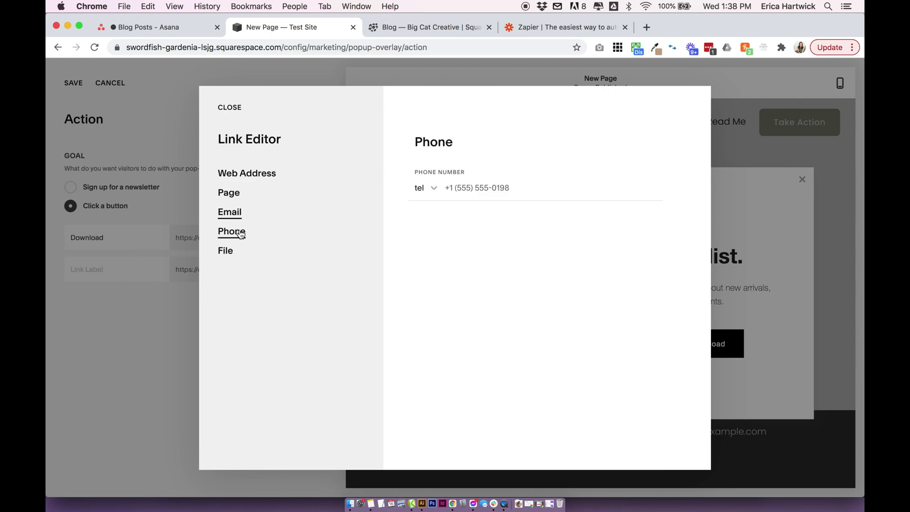
click(229, 255)
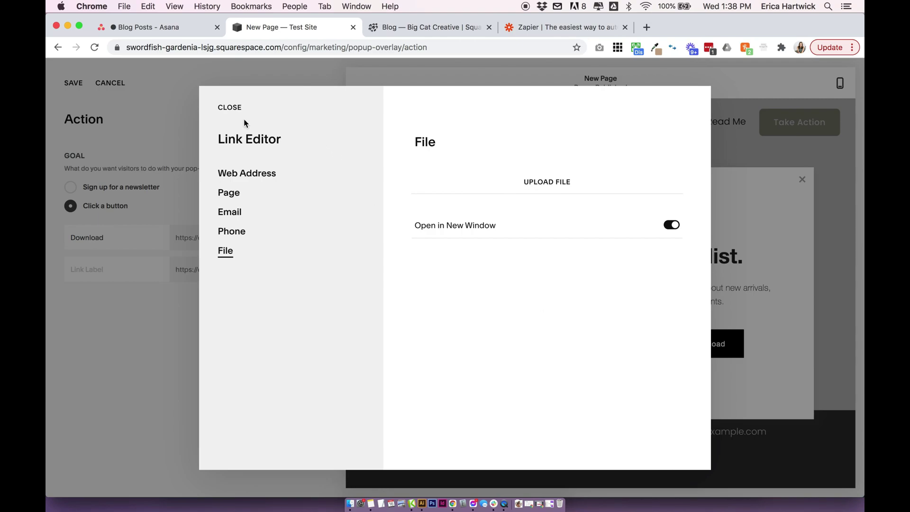
click(226, 108)
Try 'Download' as the second button's label, then clear it again.
click(124, 266)
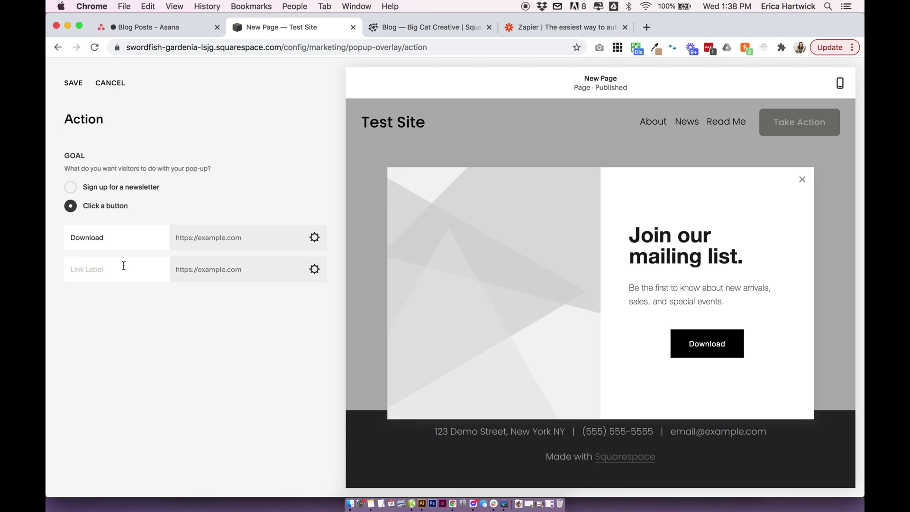
text(Download)
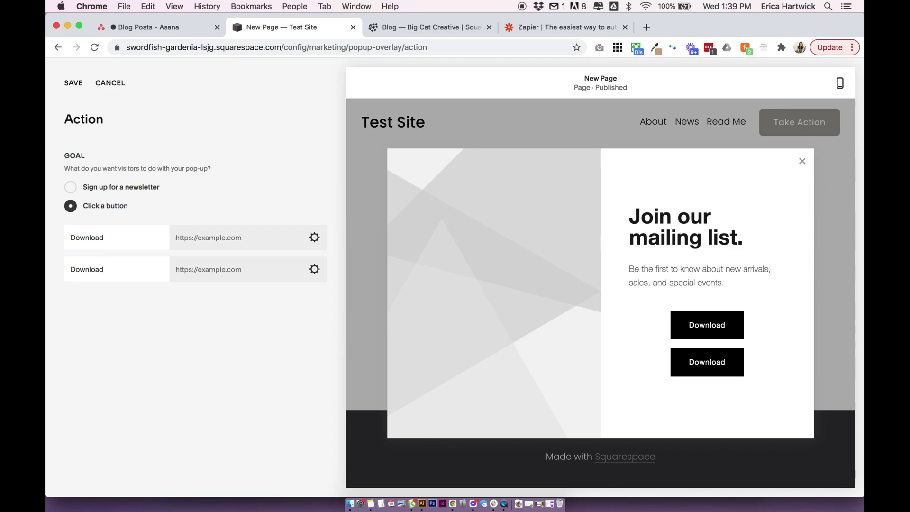
key(BackSpace)
key(BackSpace)
key(BackSpace)
key(BackSpace)
key(BackSpace)
key(BackSpace)
key(BackSpace)
key(BackSpace)
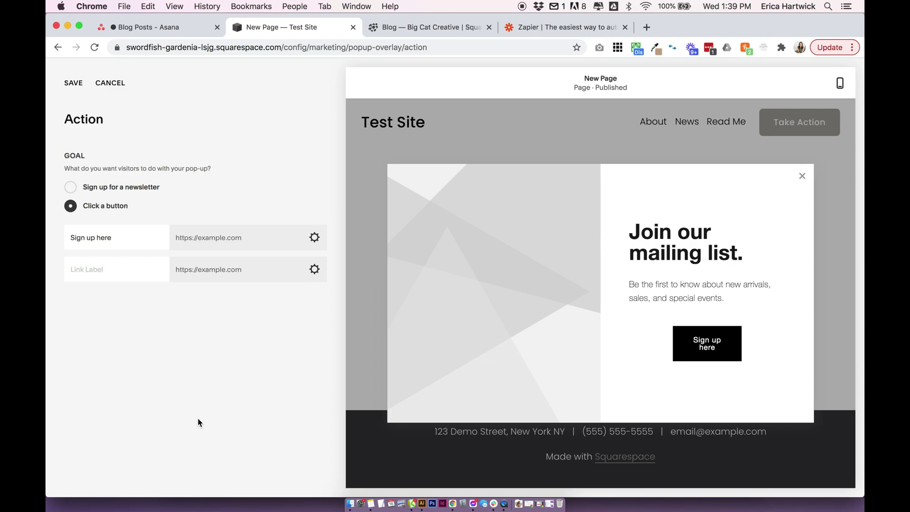
Save the button settings and return to the pop-up overview.
click(78, 90)
click(76, 84)
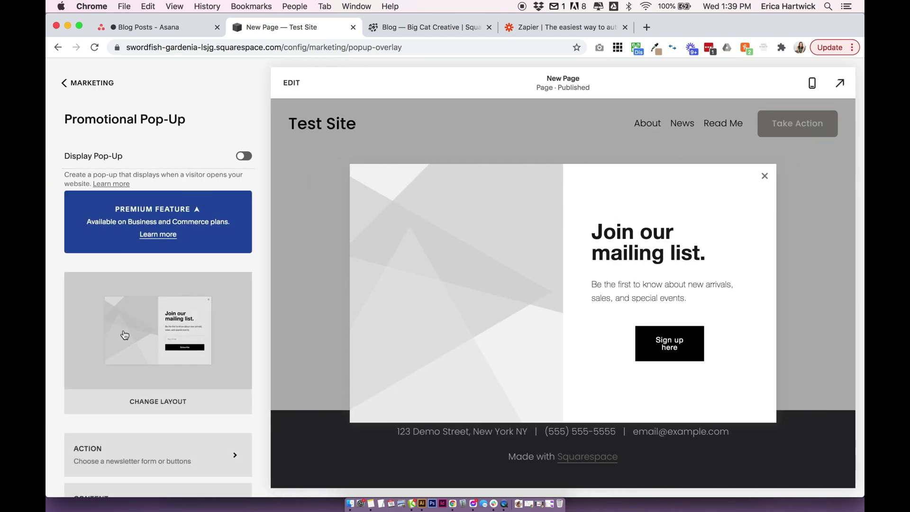
scroll(124, 334, down, 5)
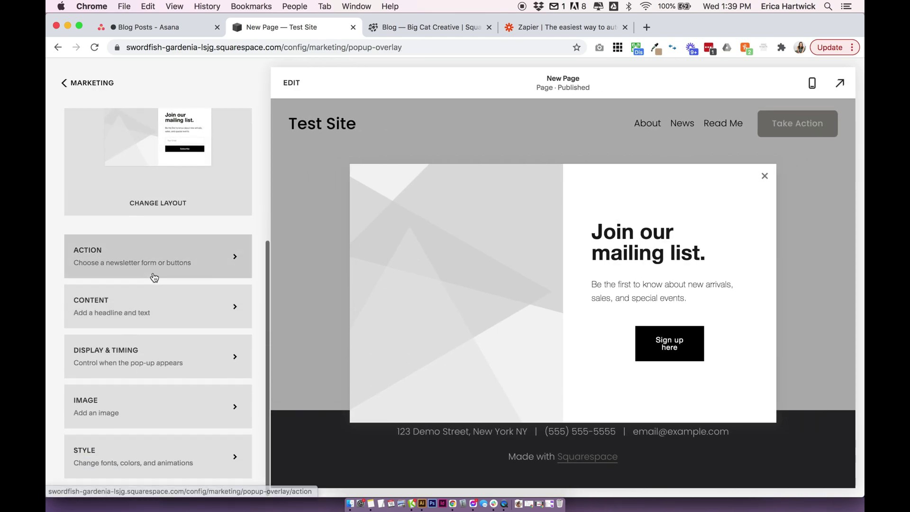
Change the headline to 'Join our mailing list!' with an exclamation mark.
click(158, 311)
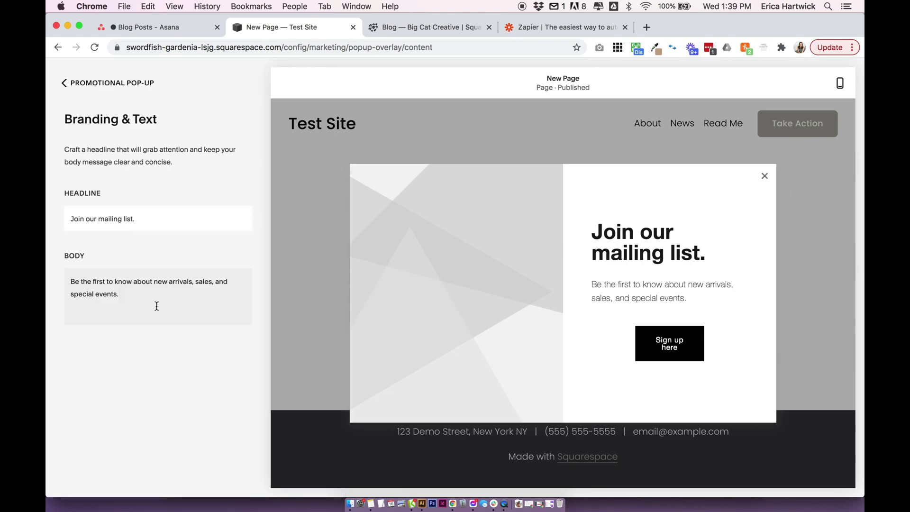
triple_click(153, 216)
click(204, 222)
key(BackSpace)
text(!)
Append 'Type more text here :) Sign up below!' to the body text and save.
click(178, 290)
text(Type you)
key(BackSpace)
key(BackSpace)
key(BackSpace)
text(more te)
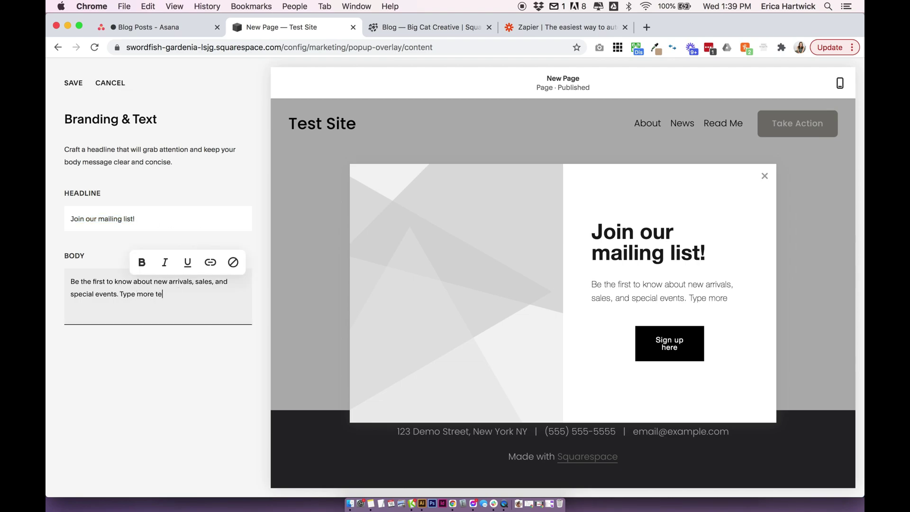
text(xt here :) Sign up below!)
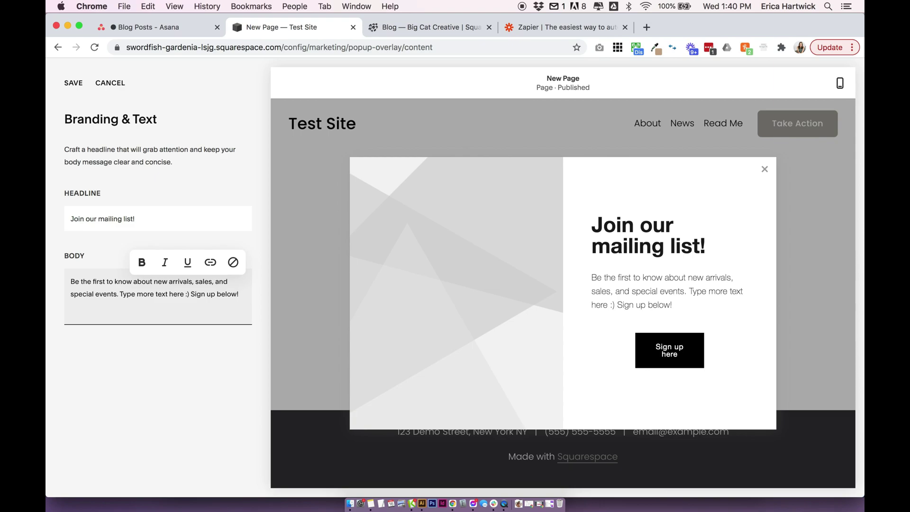
click(195, 360)
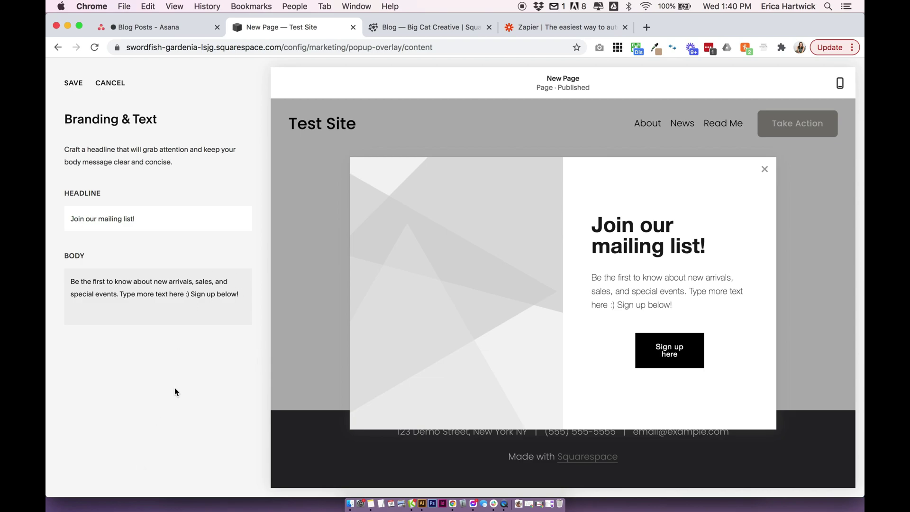
click(74, 89)
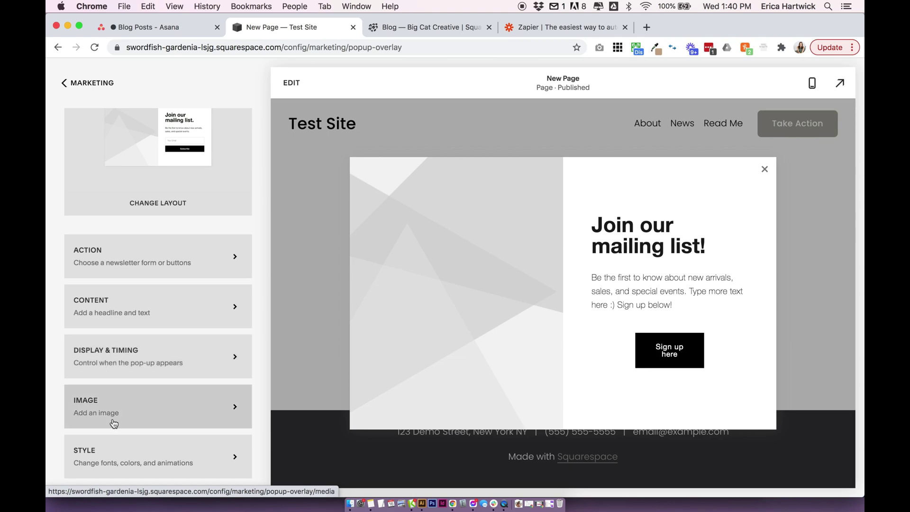
Replace the pop-up image with a free Unsplash mountain lake photo.
click(143, 416)
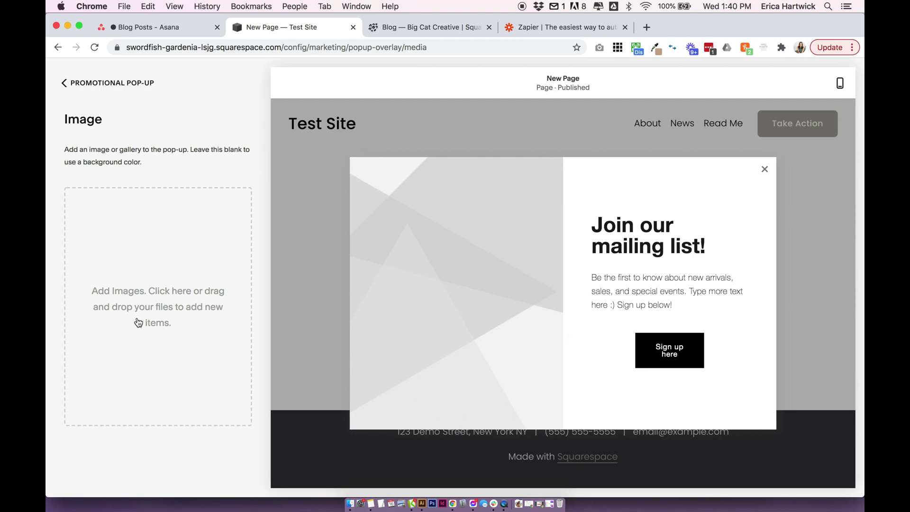
click(164, 318)
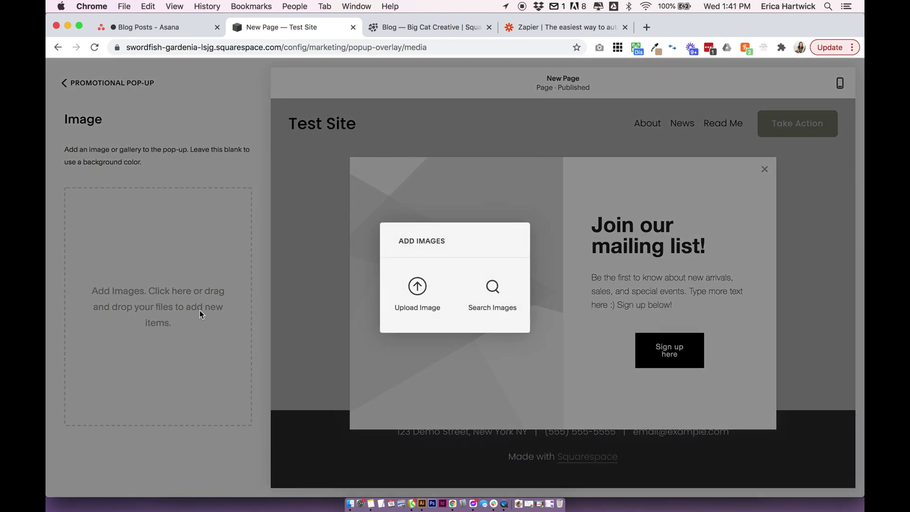
click(493, 290)
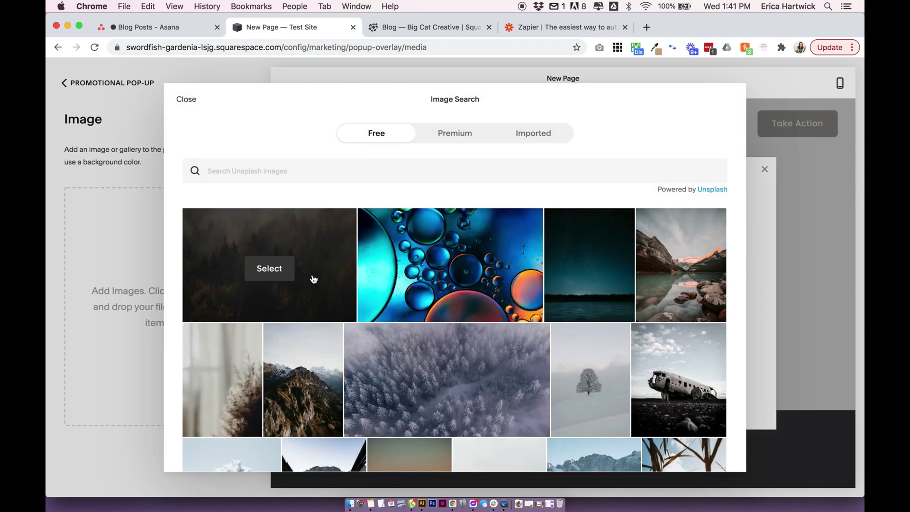
click(287, 272)
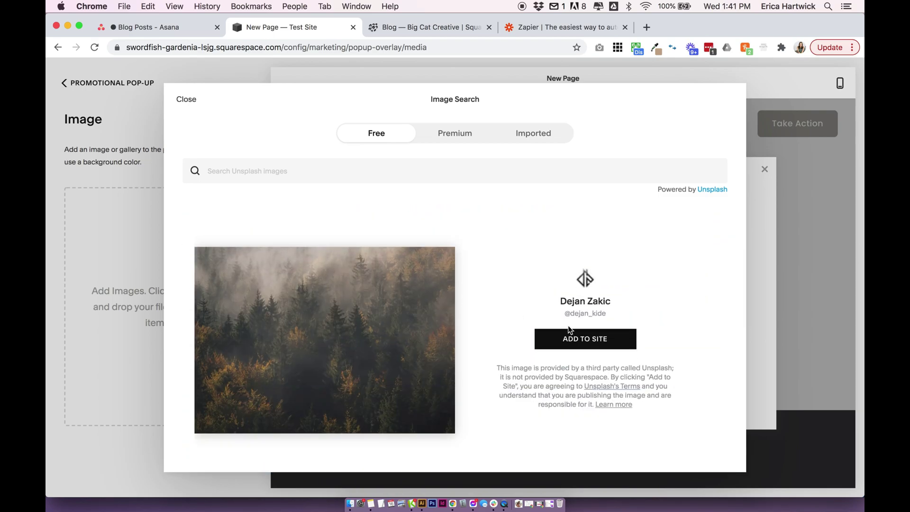
click(581, 342)
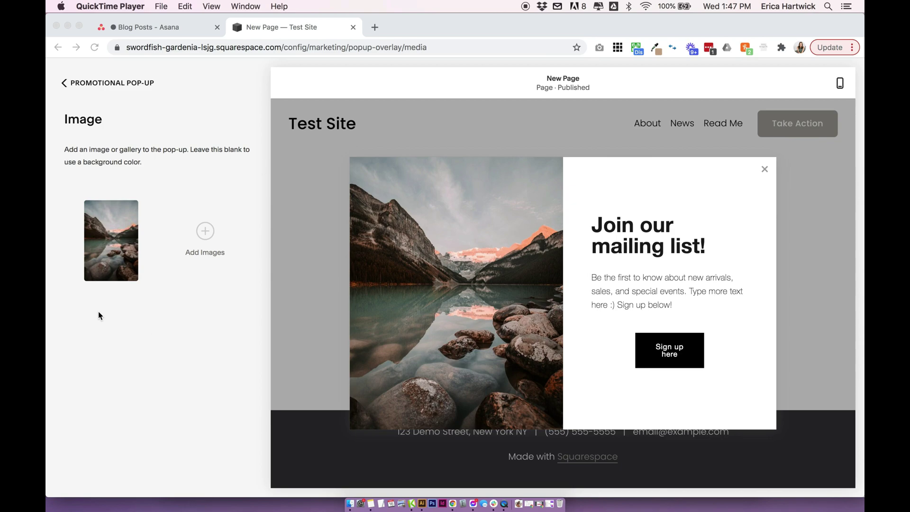
click(181, 130)
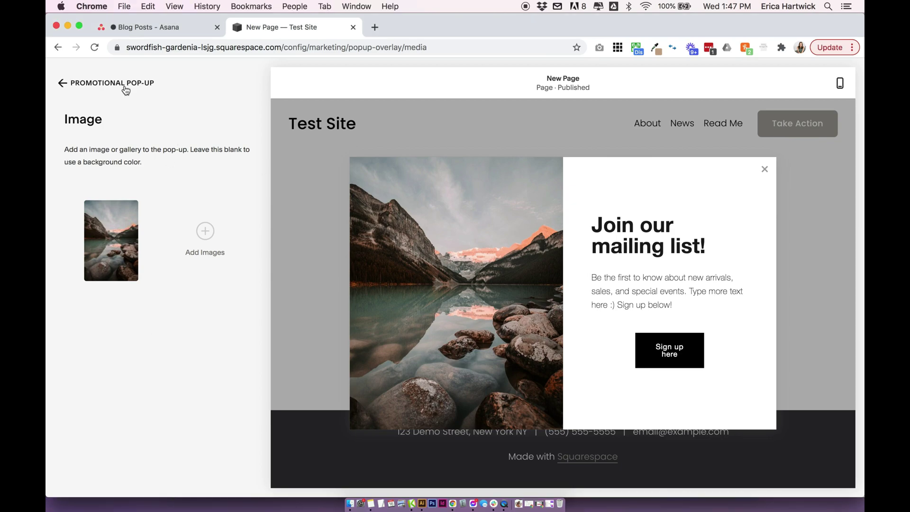
click(124, 87)
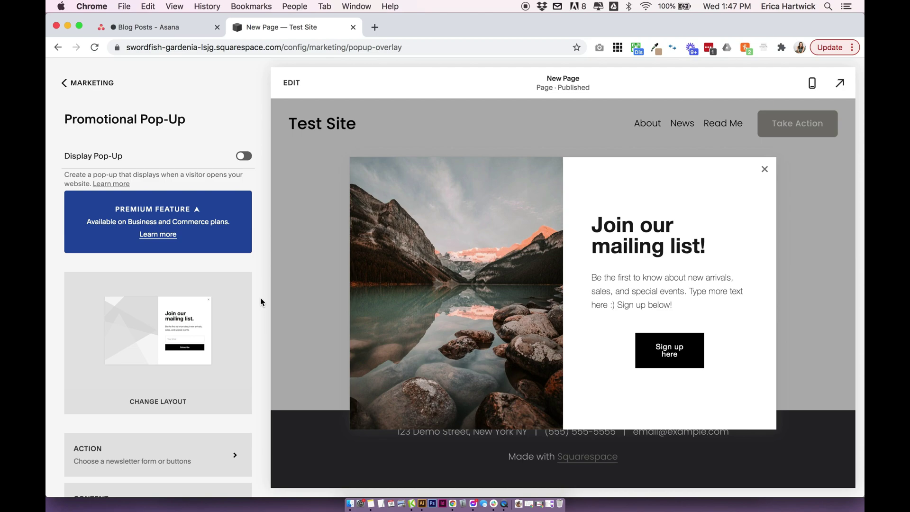
Set the pop-up's background colour to a fairly opaque translucent white.
scroll(260, 298, down, 5)
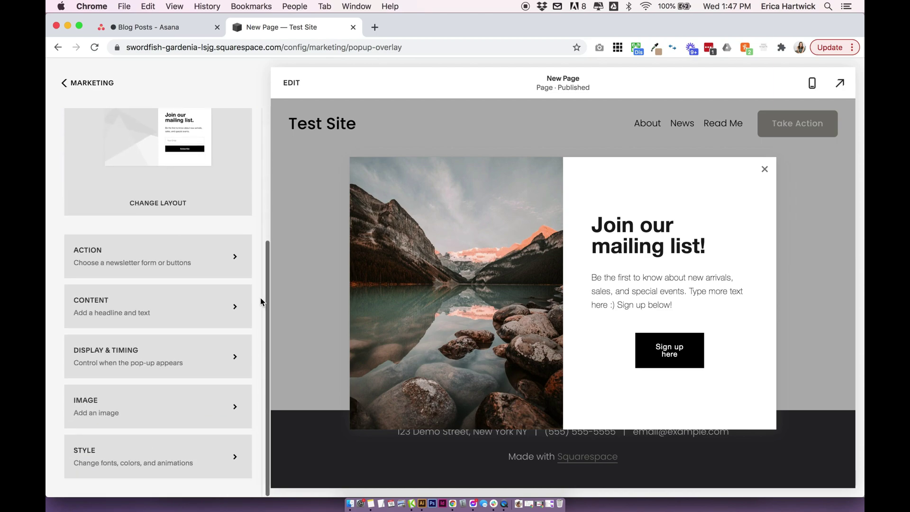
click(133, 473)
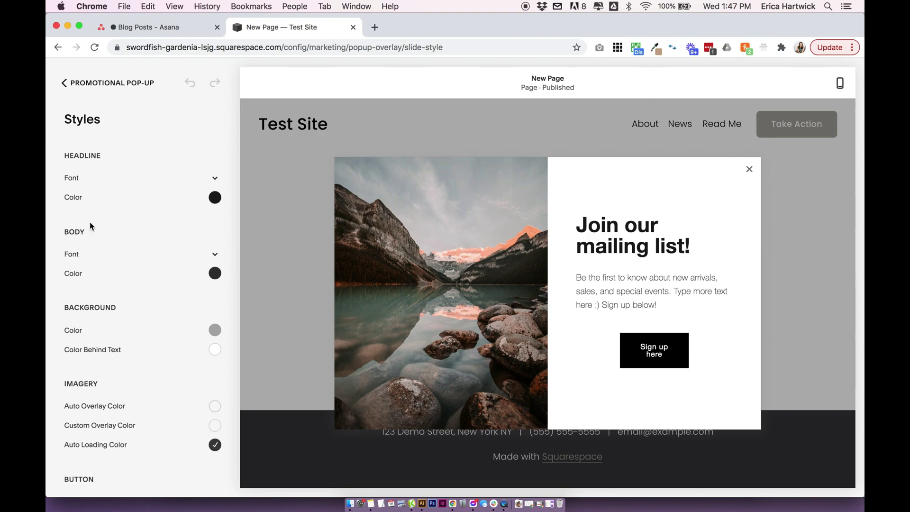
click(73, 178)
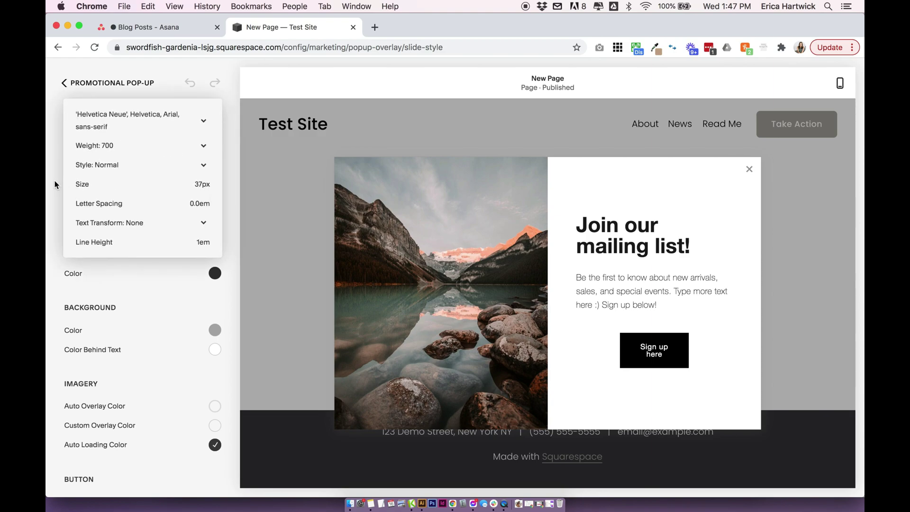
click(55, 179)
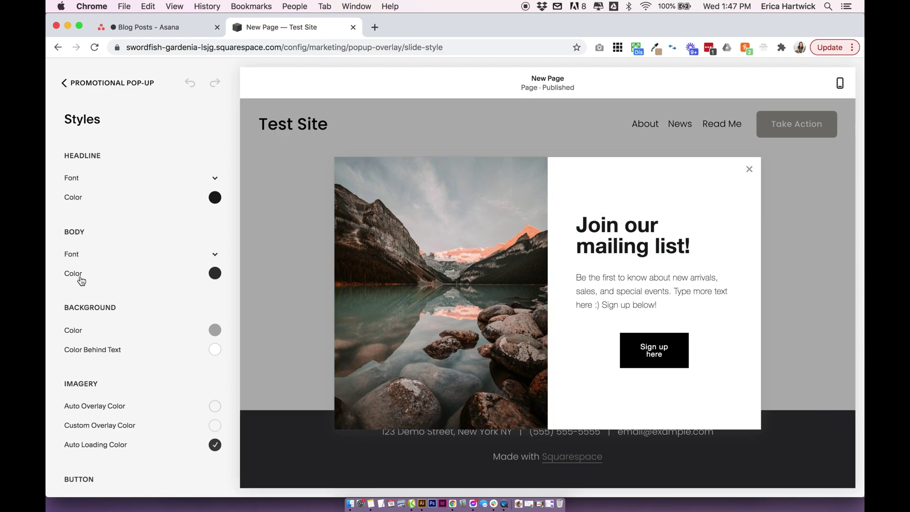
scroll(81, 280, down, 5)
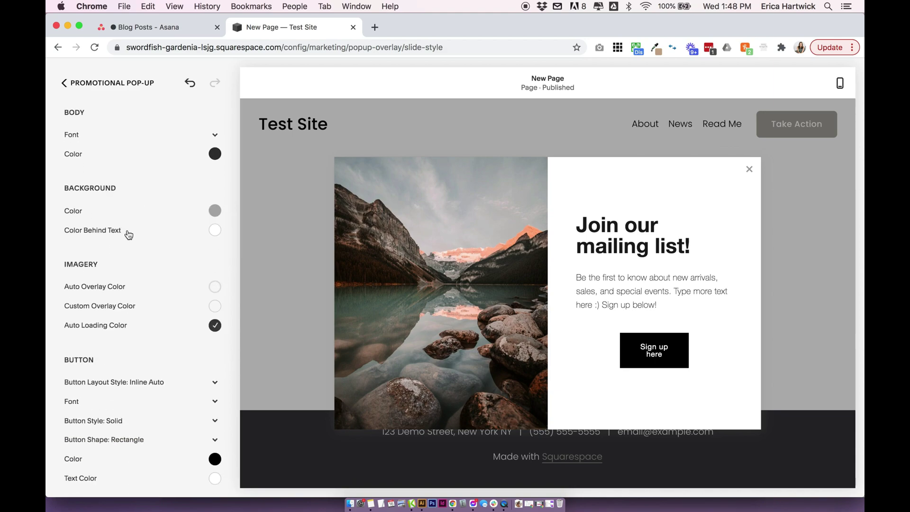
click(215, 213)
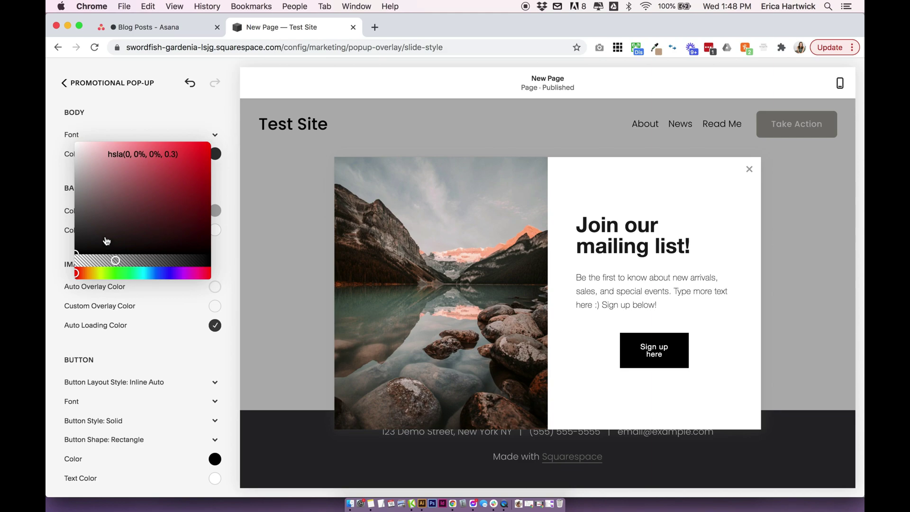
drag(107, 241, 63, 128)
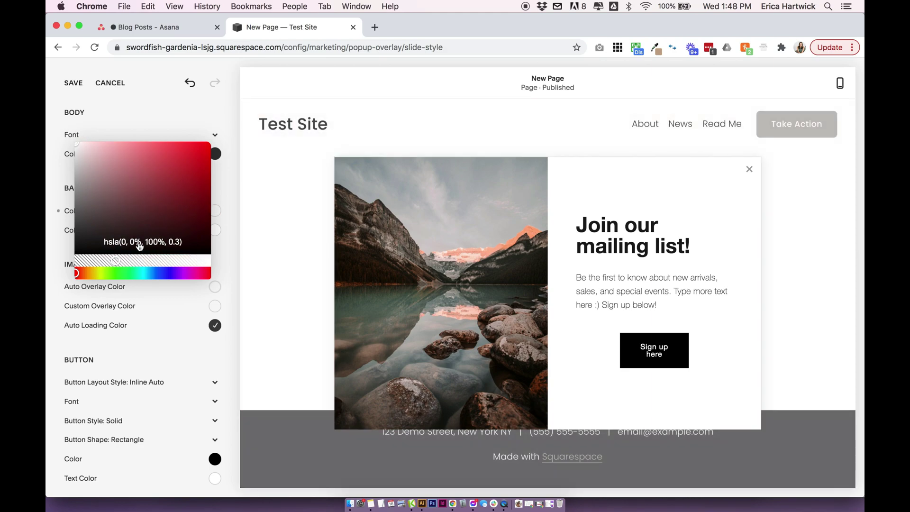
drag(122, 262, 184, 265)
click(232, 254)
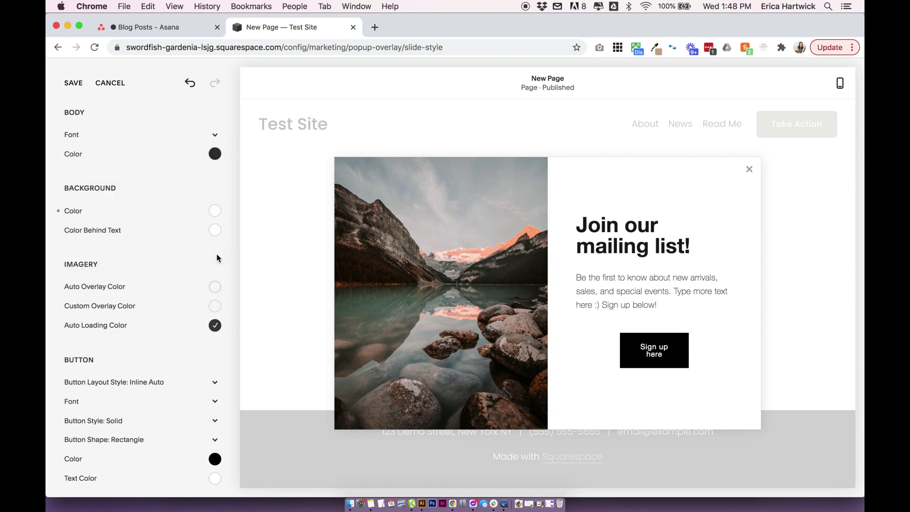
Tint the colour behind the text a bright rose pink.
click(215, 232)
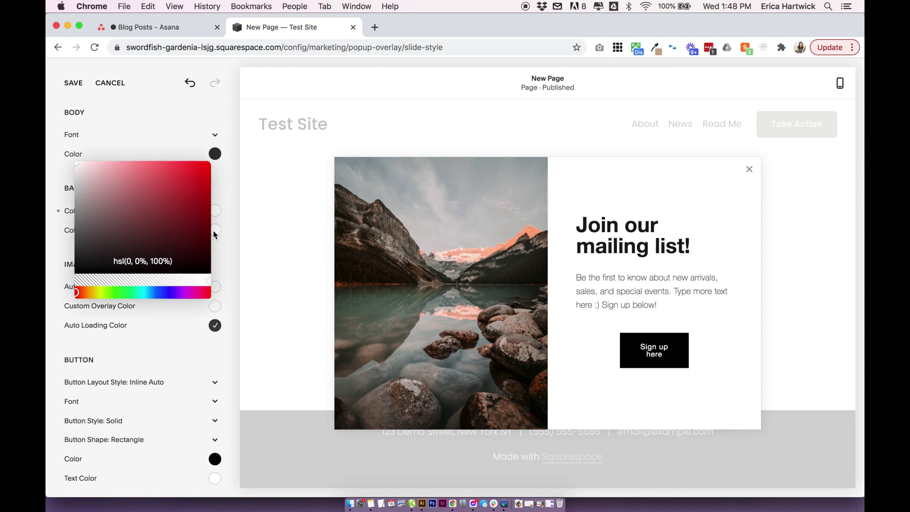
click(109, 194)
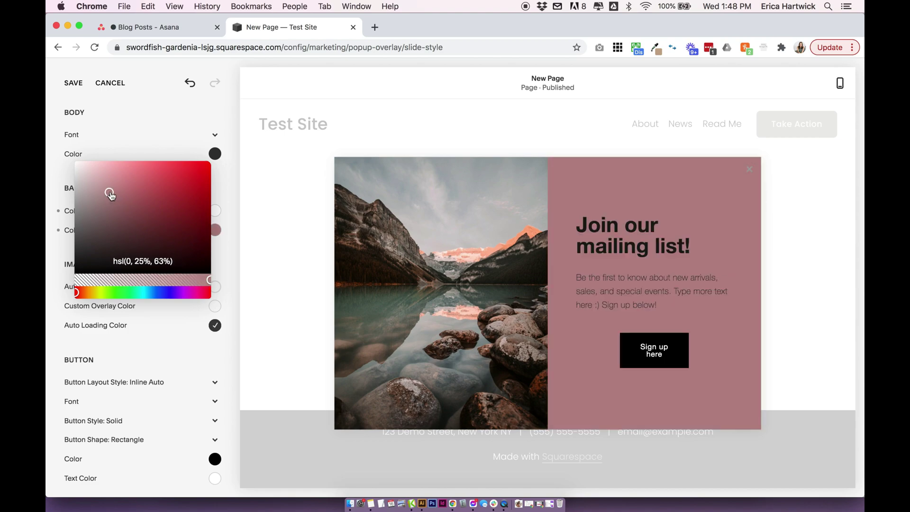
mouse_move(110, 193)
mouse_down()
mouse_move(160, 159)
mouse_move(149, 153)
mouse_move(130, 182)
mouse_up()
Discard the rose colour, keeping Auto Loading Color on and Auto Overlay Color off.
key(Escape)
scroll(88, 223, down, 3)
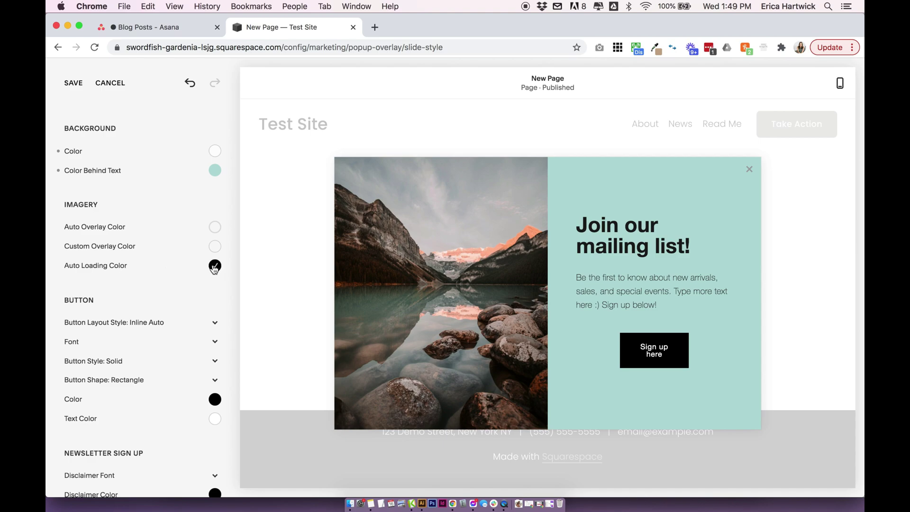
click(214, 267)
click(214, 267)
click(215, 228)
click(215, 232)
Set the image's custom overlay colour to white at alpha 0 so it is untinted.
click(219, 246)
click(171, 227)
click(147, 296)
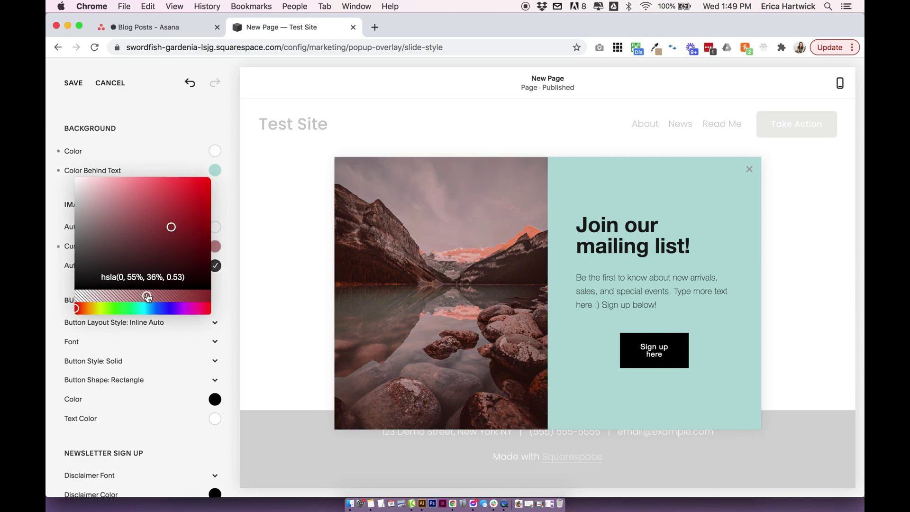
drag(147, 297, 49, 297)
drag(81, 185, 46, 166)
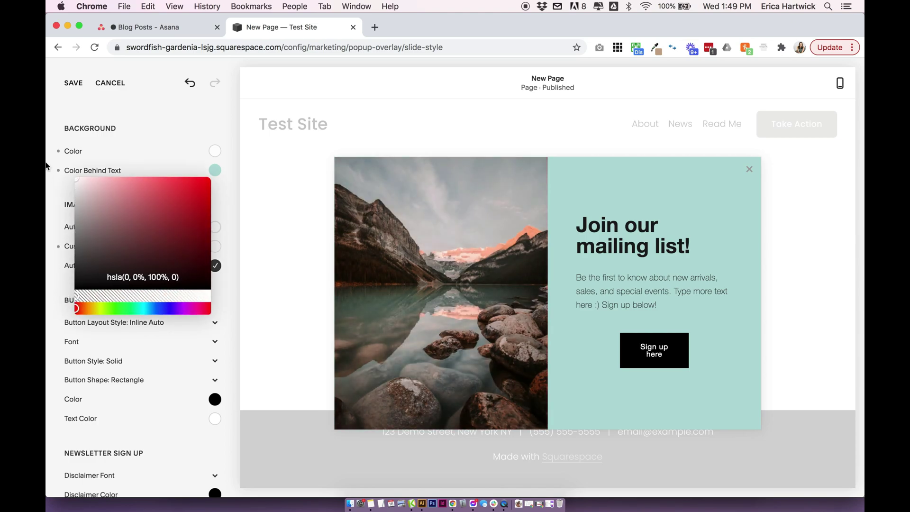
click(234, 257)
Set the Button Layout Style to Stacked for a wide Sign up here bar.
scroll(145, 332, down, 3)
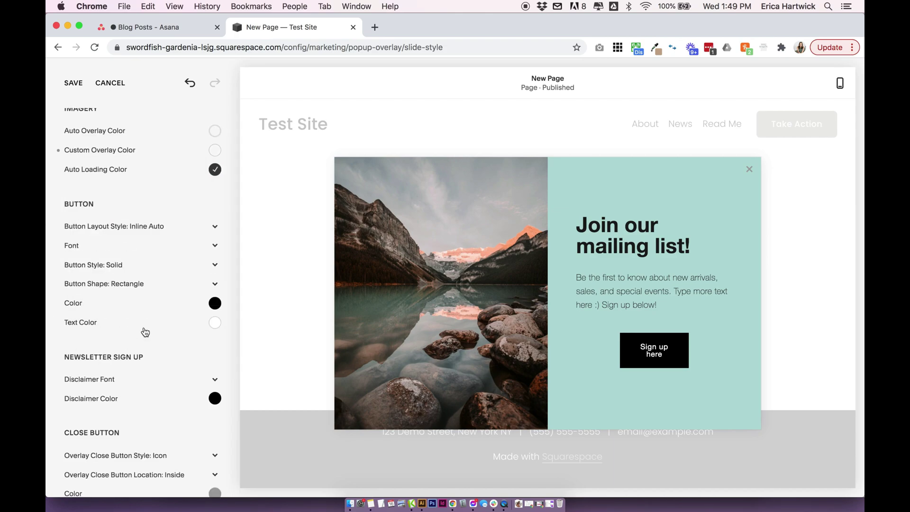
click(136, 226)
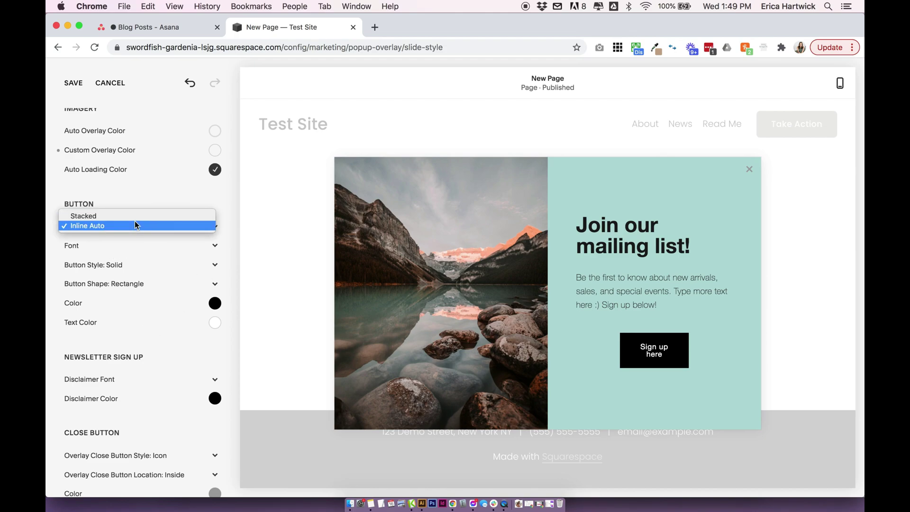
click(135, 220)
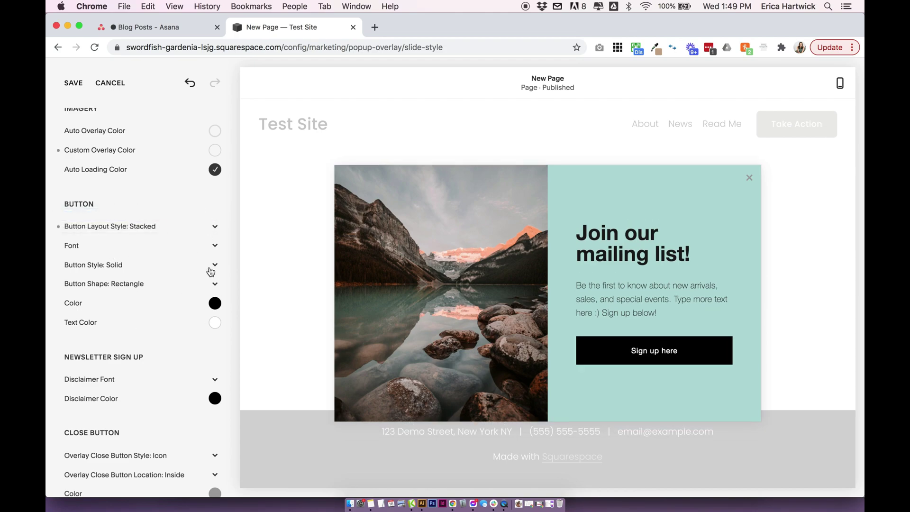
scroll(211, 271, down, 5)
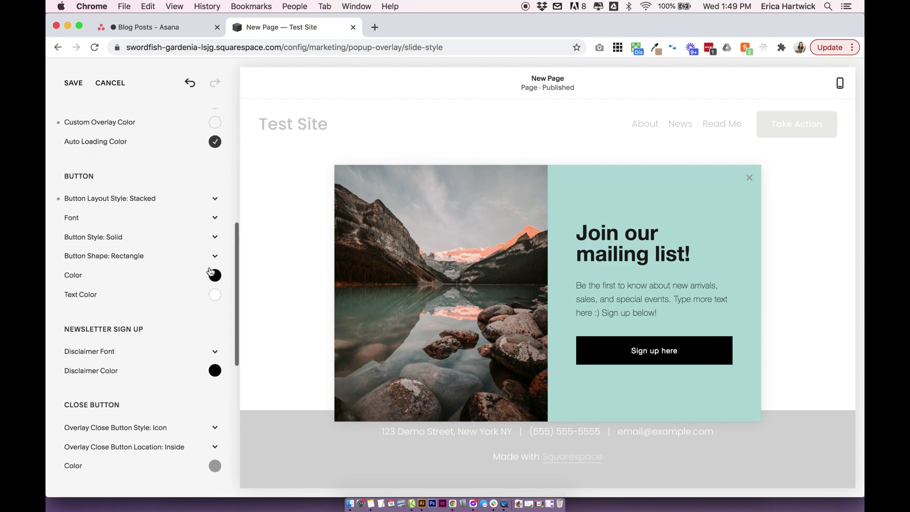
scroll(150, 259, up, 1)
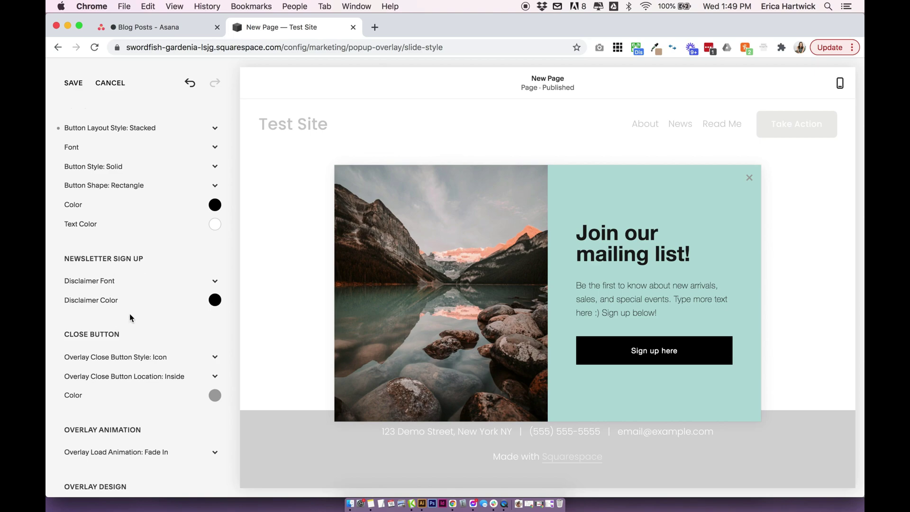
scroll(130, 313, down, 3)
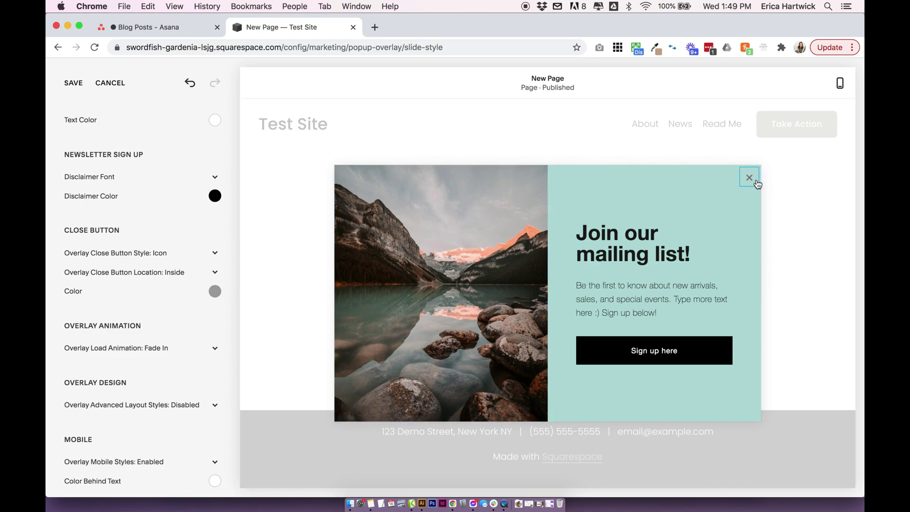
Make the close button a black X.
click(208, 291)
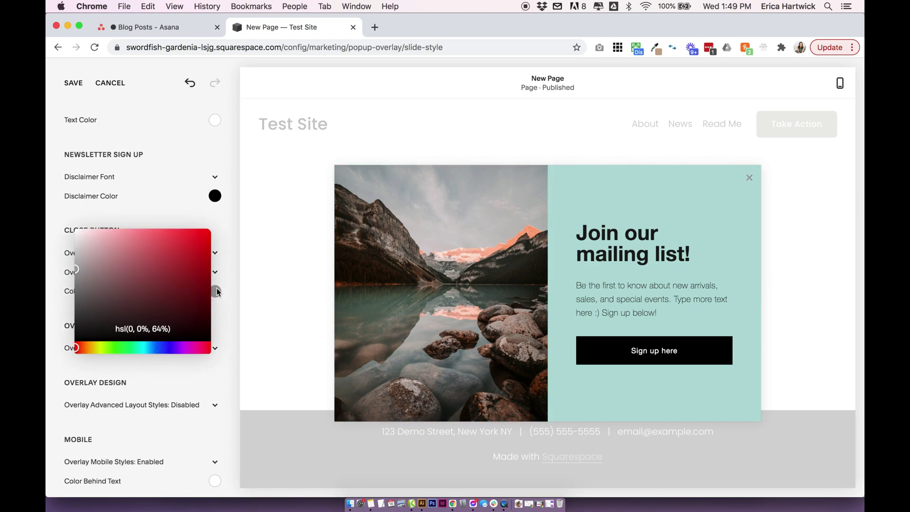
drag(136, 288, 78, 338)
click(142, 252)
click(146, 260)
click(146, 253)
click(147, 244)
Try Slide In and Scale Up, then keep the Fade In load animation.
scroll(146, 250, down, 3)
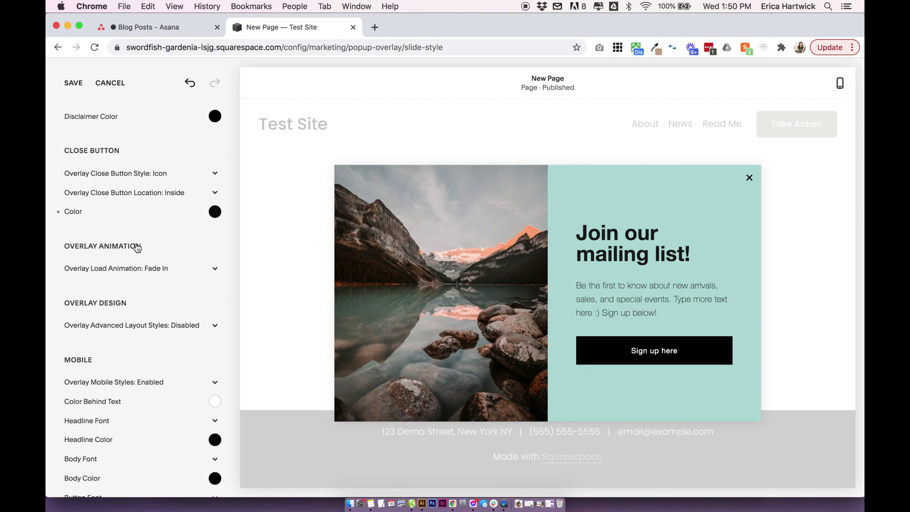
click(138, 269)
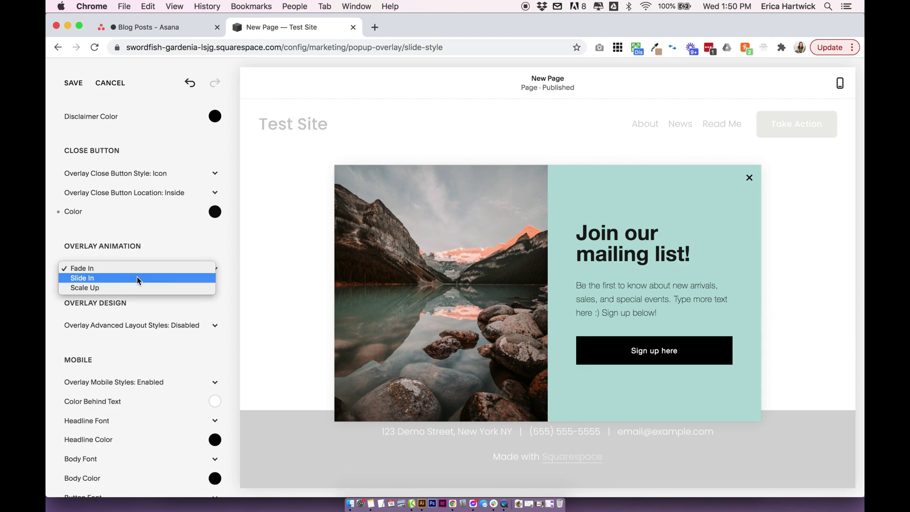
click(138, 277)
click(137, 271)
click(137, 278)
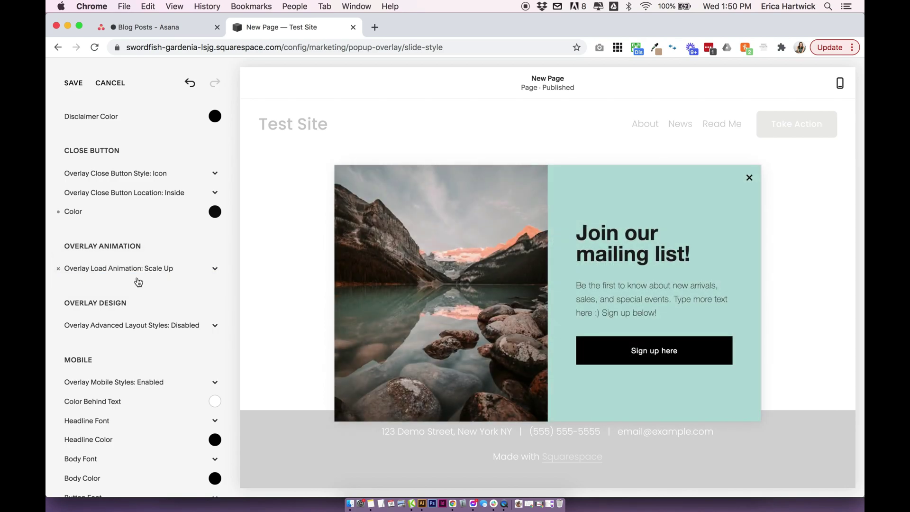
click(140, 268)
click(138, 249)
Enable Advanced Layout Styles and set the pop-up alignment to Center.
scroll(180, 269, down, 1)
scroll(180, 270, down, 4)
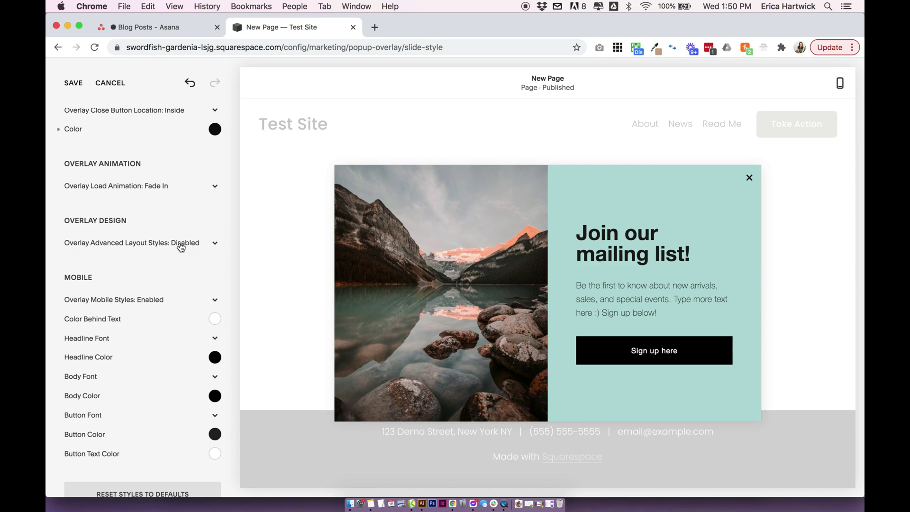
click(148, 241)
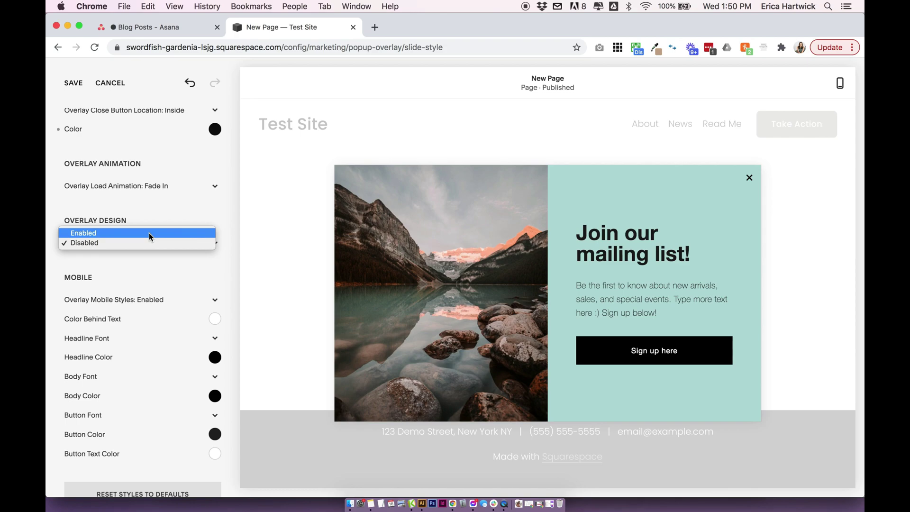
click(149, 233)
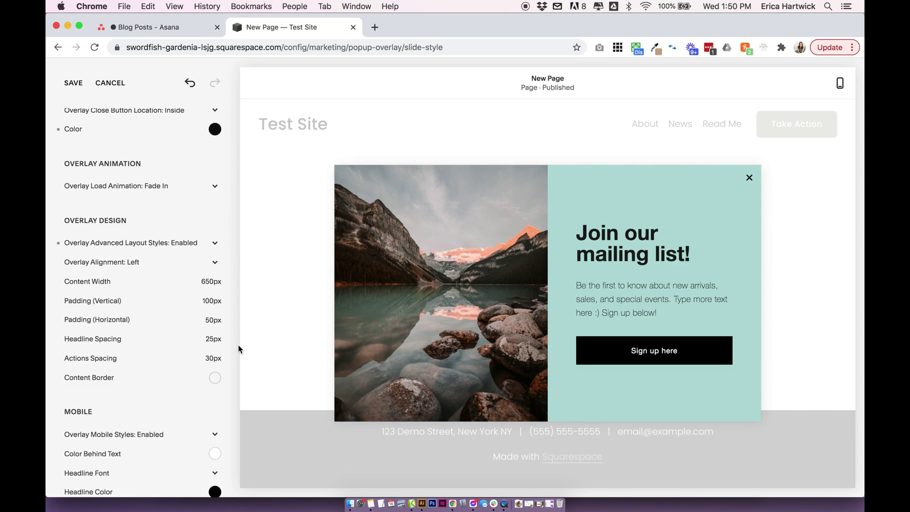
click(102, 262)
click(103, 273)
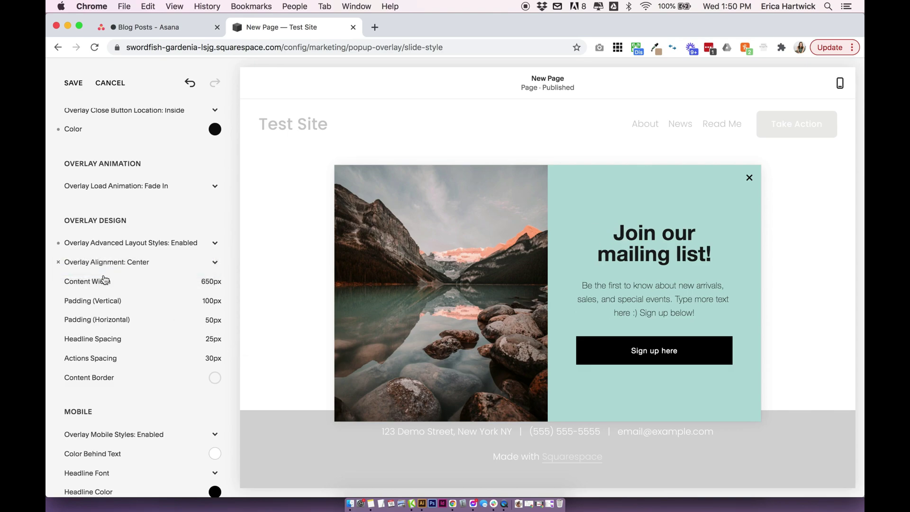
Set content width to 771px, padding to 80px/63px, and tighten headline and action spacing.
mouse_move(103, 279)
drag(102, 281, 103, 321)
mouse_move(120, 299)
mouse_move(122, 321)
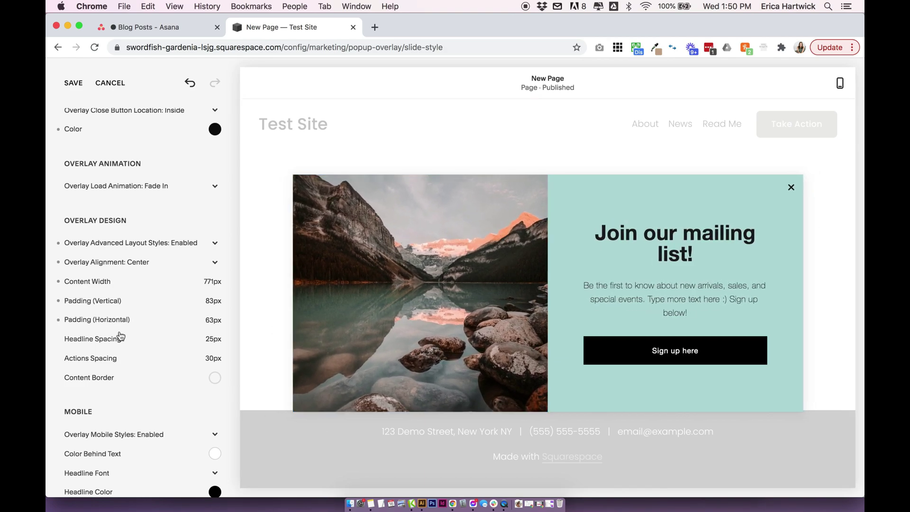
drag(103, 302, 113, 300)
drag(74, 339, 98, 359)
Turn on Content Border and set its Border Color to black.
click(214, 379)
scroll(215, 379, down, 1)
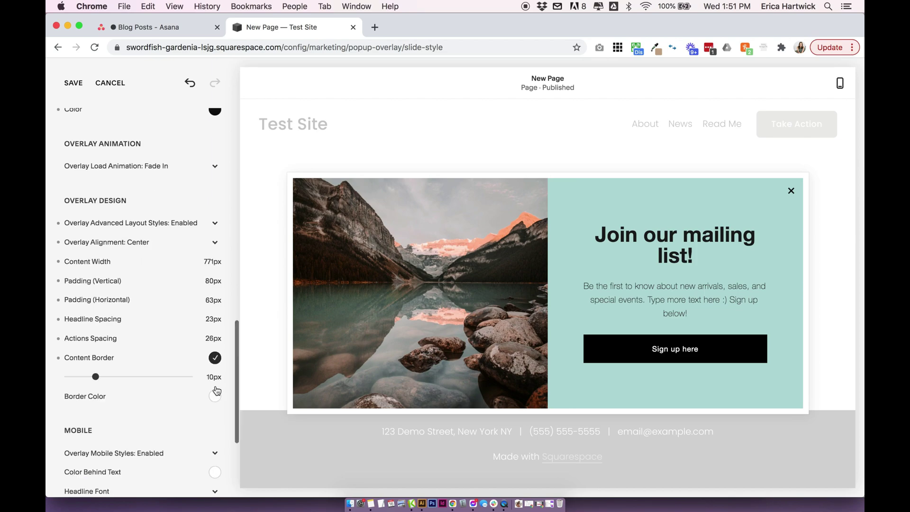
click(217, 394)
drag(126, 386, 61, 463)
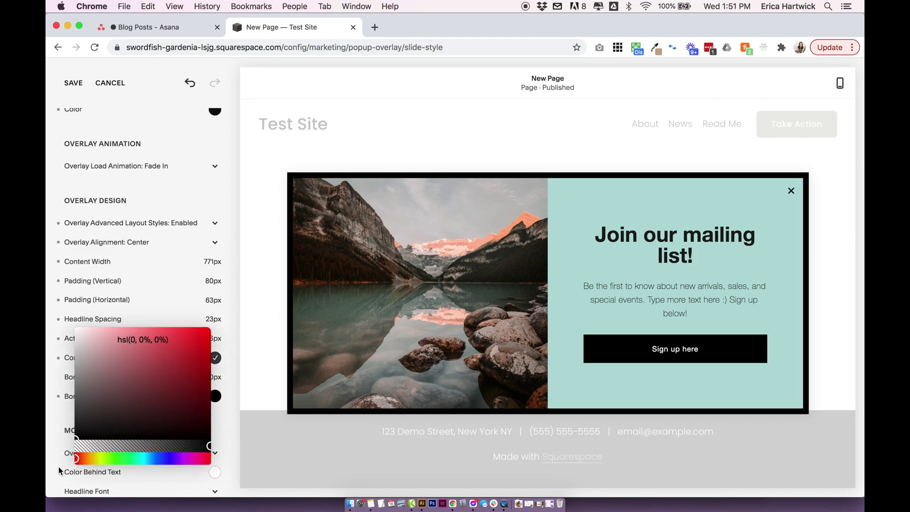
click(49, 366)
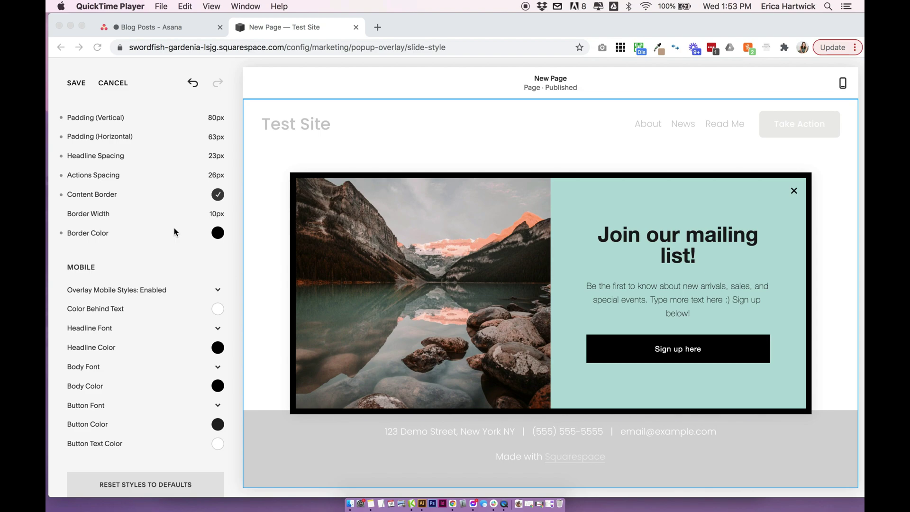
click(808, 78)
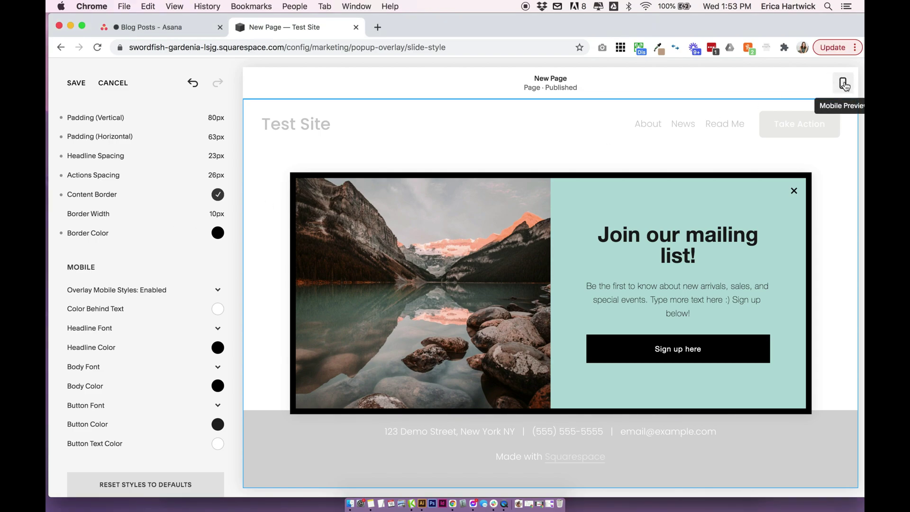
Preview the pop-up in mobile layout with Overlay Mobile Styles enabled.
click(845, 84)
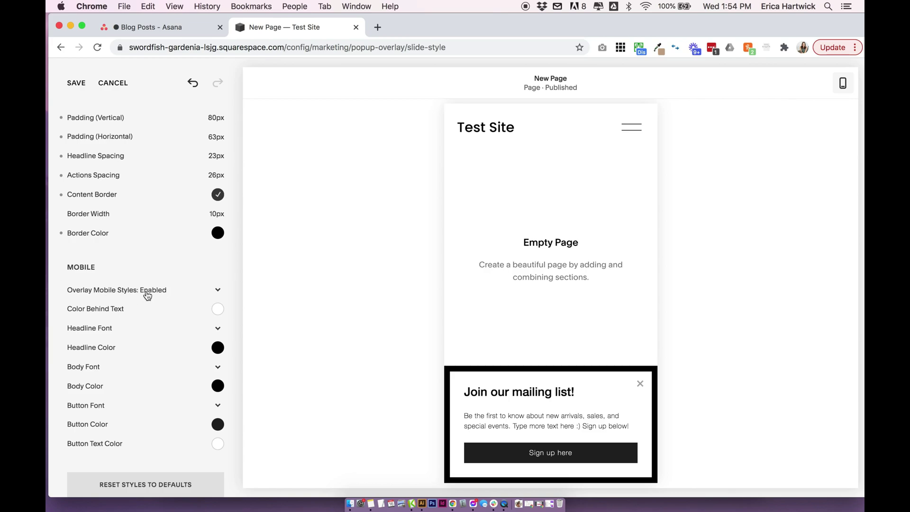
click(154, 298)
click(153, 299)
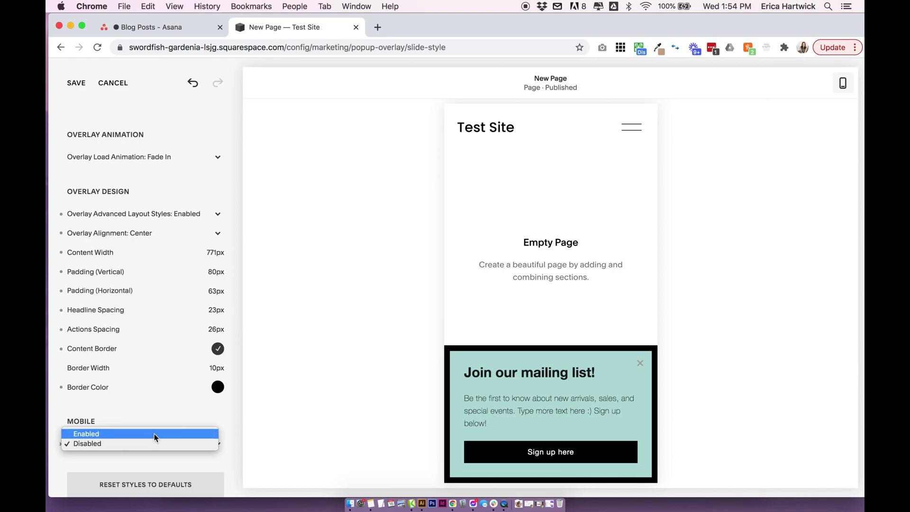
click(154, 433)
Make the mobile text panel white and return to the desktop preview.
scroll(153, 435, down, 3)
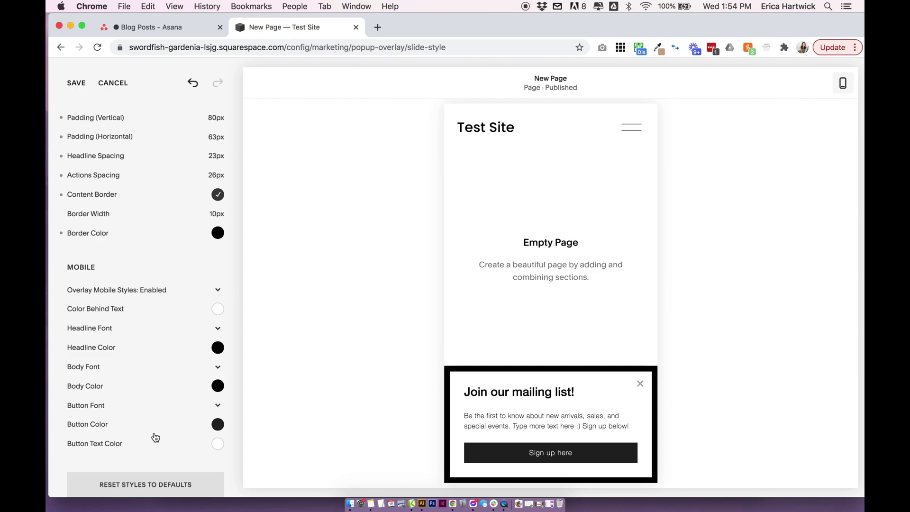
click(132, 313)
drag(96, 315, 78, 241)
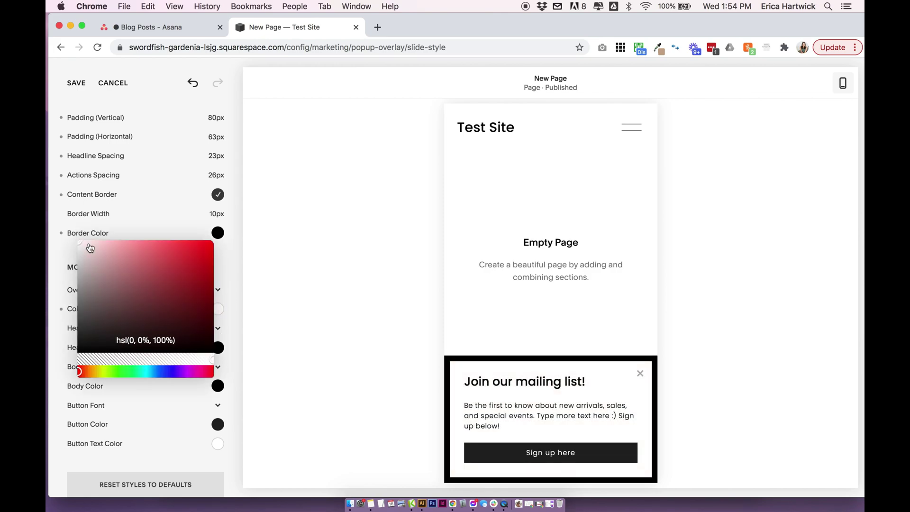
click(230, 301)
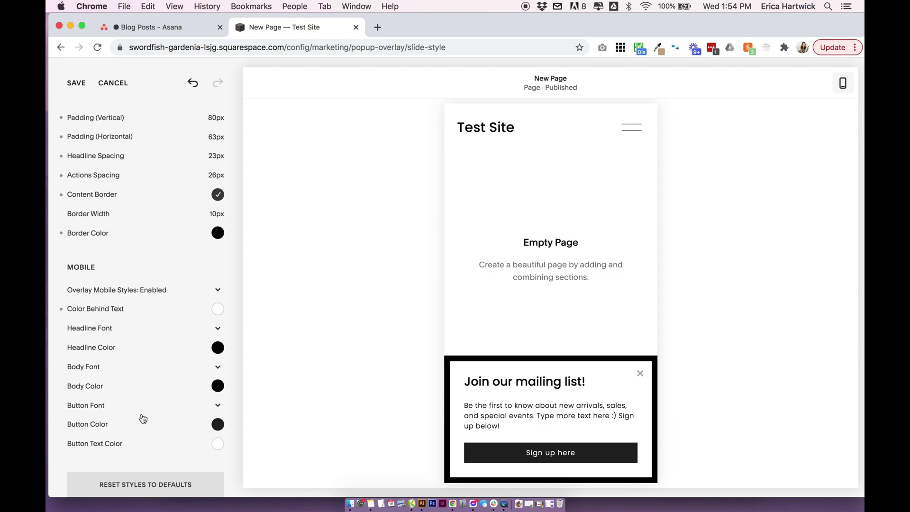
click(843, 84)
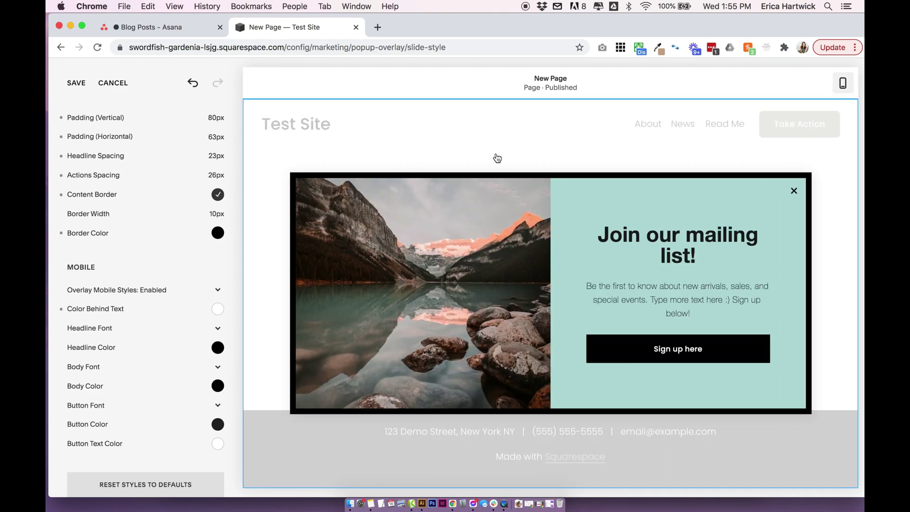
Uncheck Content Border, save the style changes, and go back to Promotional Pop-Up.
click(219, 233)
click(220, 232)
scroll(218, 230, up, 1)
click(218, 228)
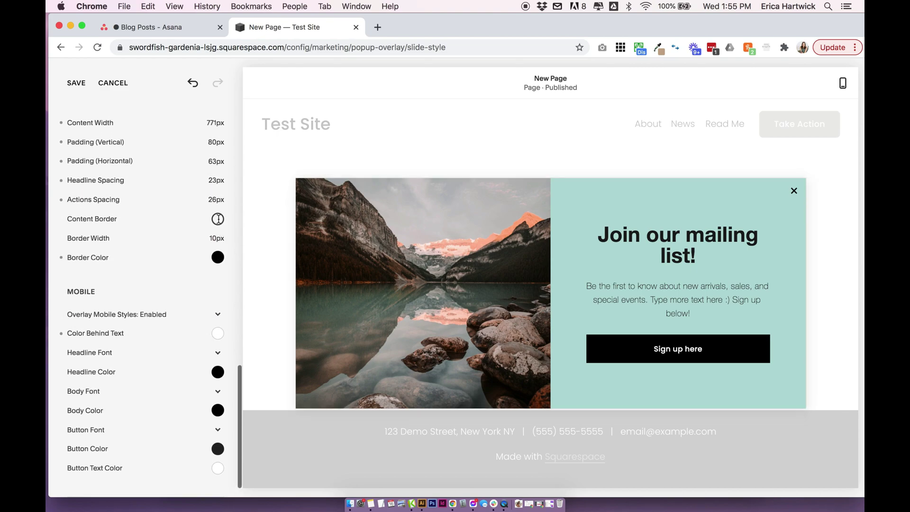
click(75, 84)
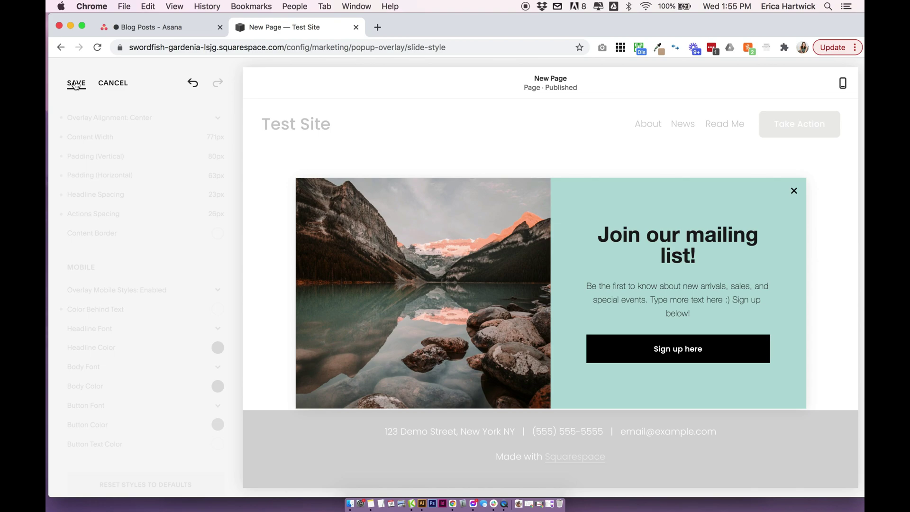
click(66, 84)
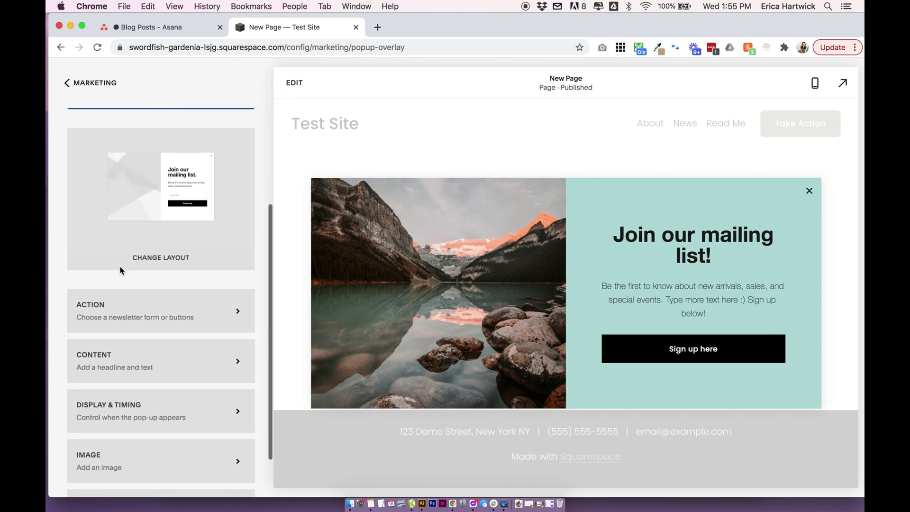
In IMAGE, nudge the focal point up and back down to show slightly more sky.
click(126, 411)
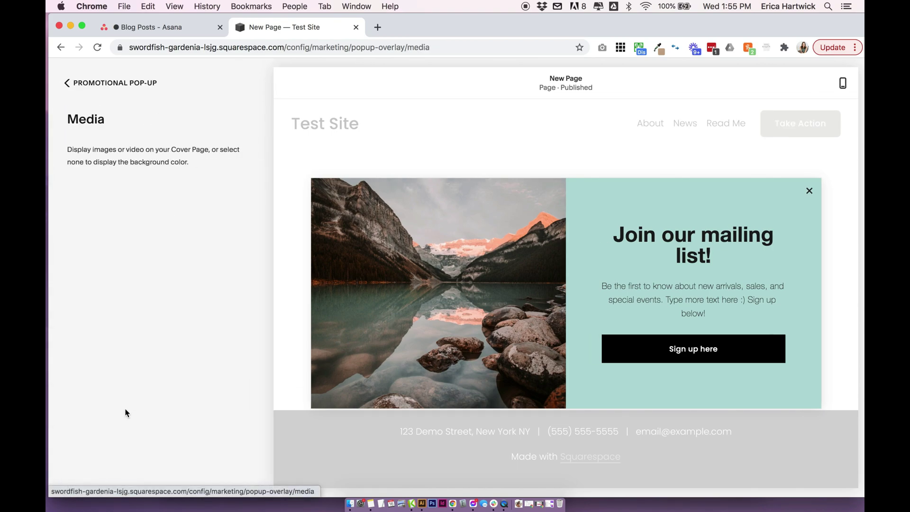
mouse_move(114, 241)
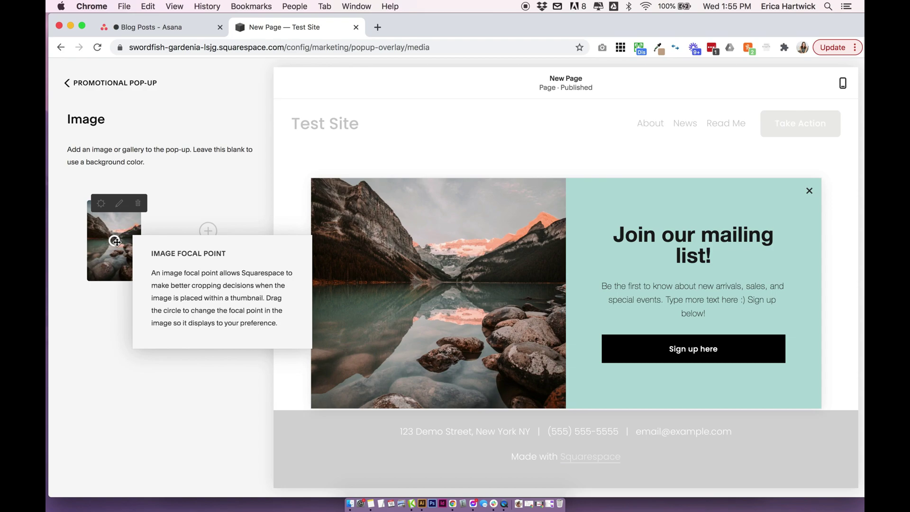
drag(114, 241, 116, 227)
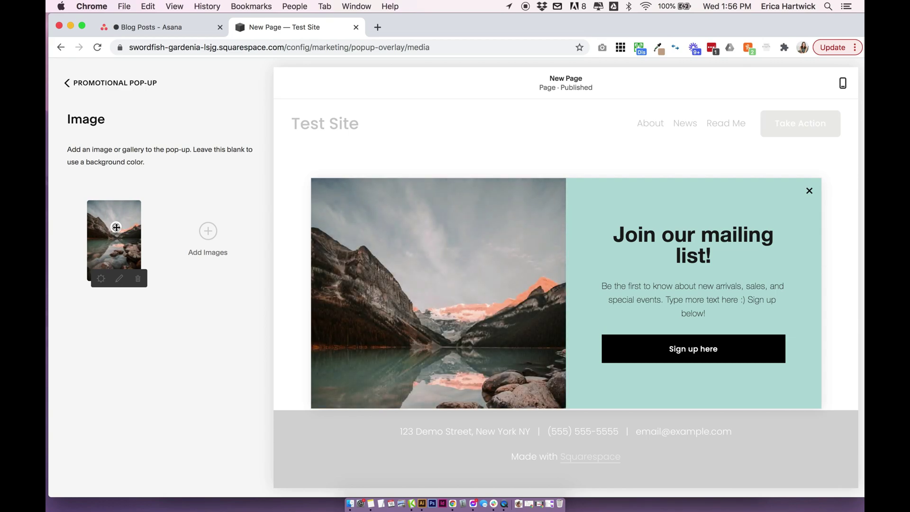
drag(116, 227, 114, 236)
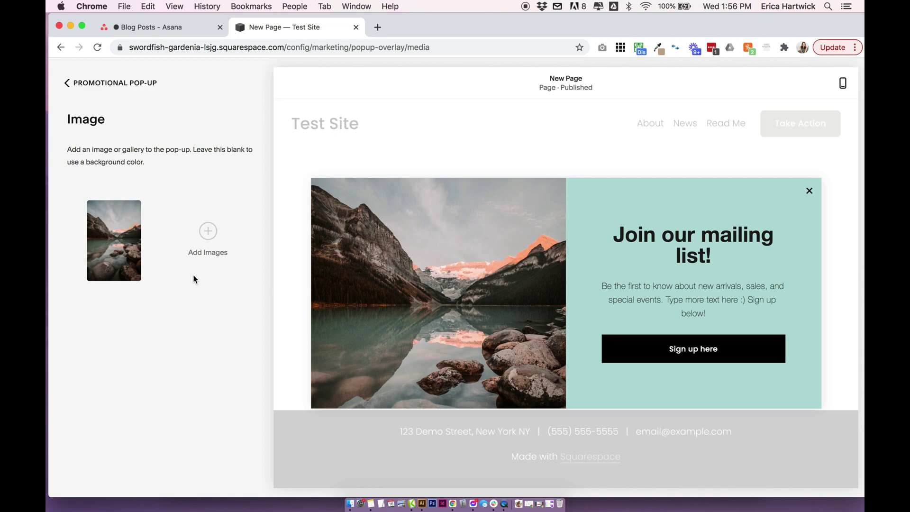
mouse_move(131, 236)
In Display & Timing, set Show the Pop-up On to Only Certain Pages.
click(146, 84)
scroll(121, 311, down, 5)
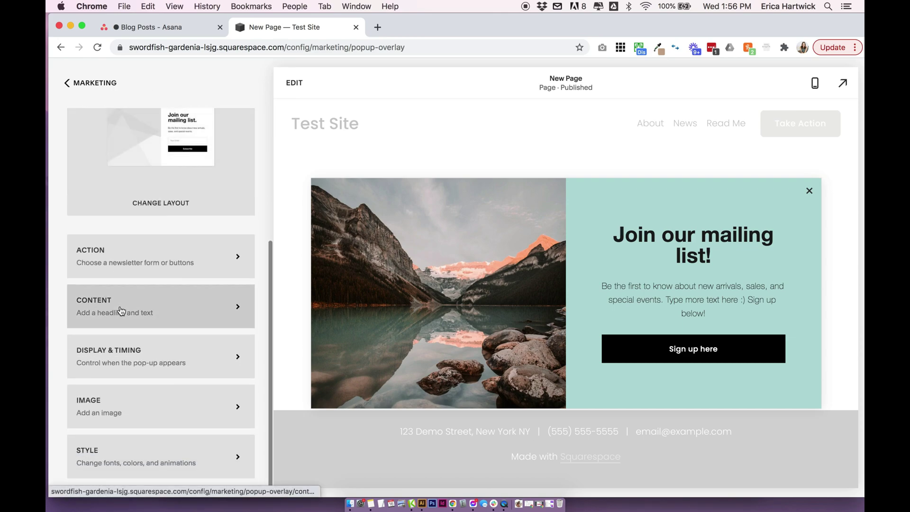
click(127, 364)
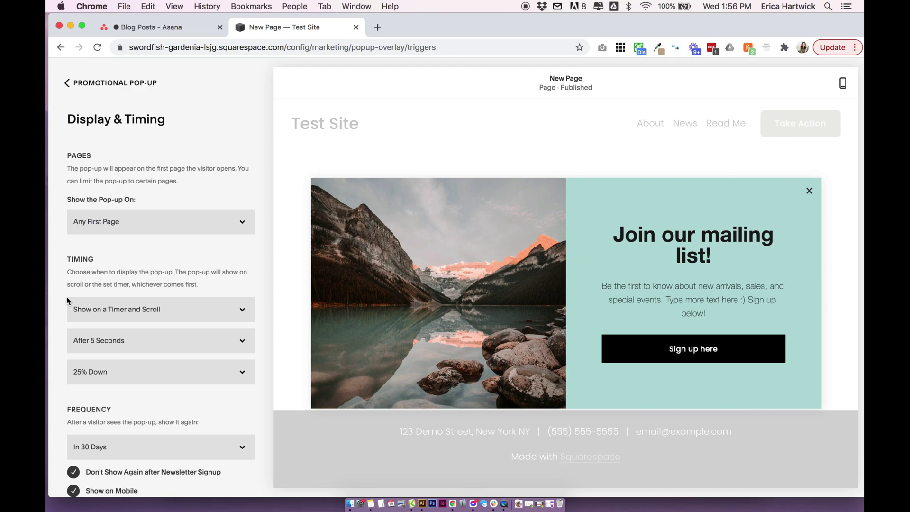
click(114, 229)
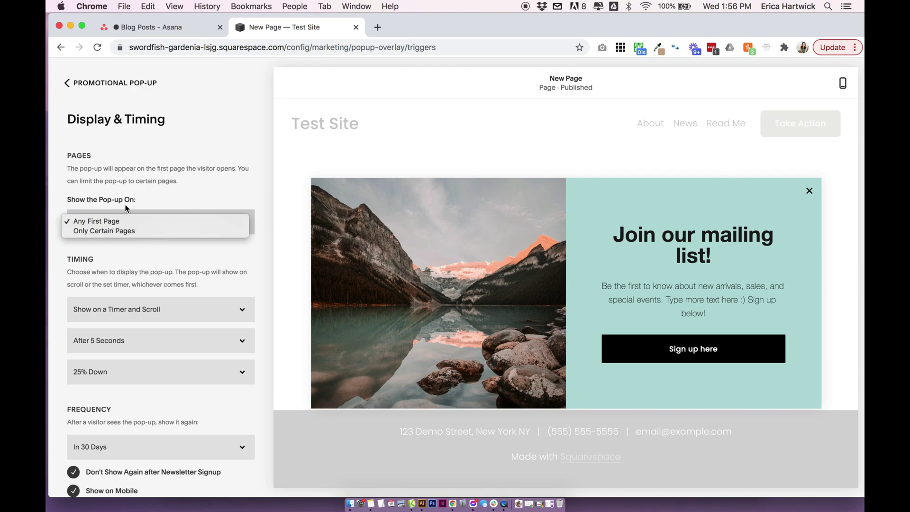
click(127, 230)
Review the Select Pages list, leaving New Page unselected.
click(134, 258)
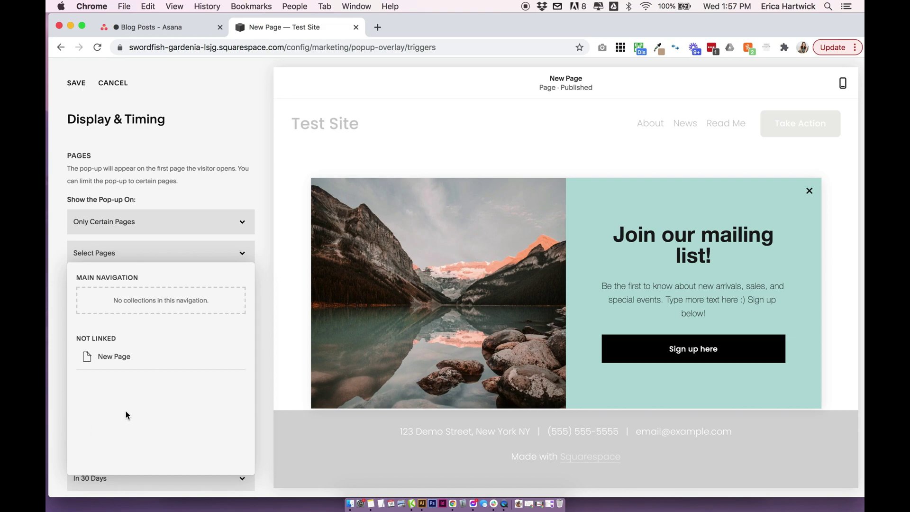
click(114, 359)
click(125, 361)
click(124, 360)
click(124, 360)
click(230, 190)
Keep the pop-up Timing at Show on a Timer and Scroll.
scroll(230, 186, down, 3)
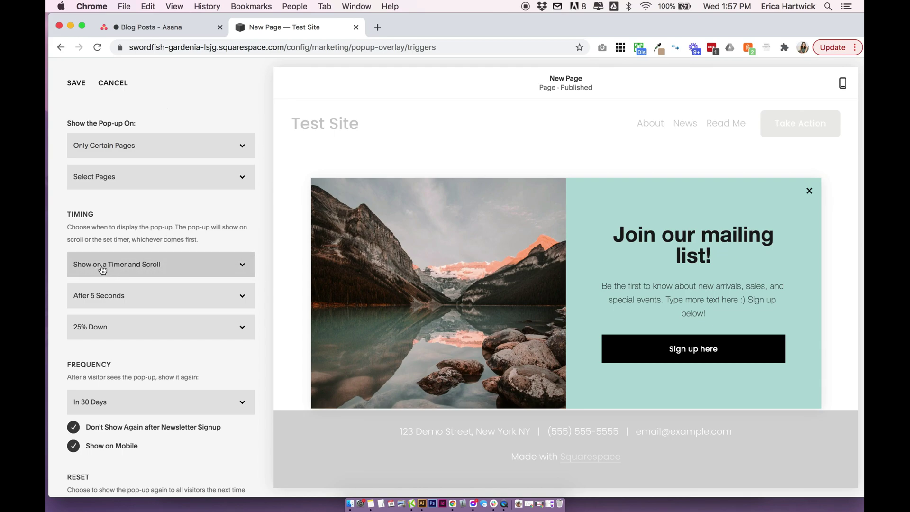
click(144, 266)
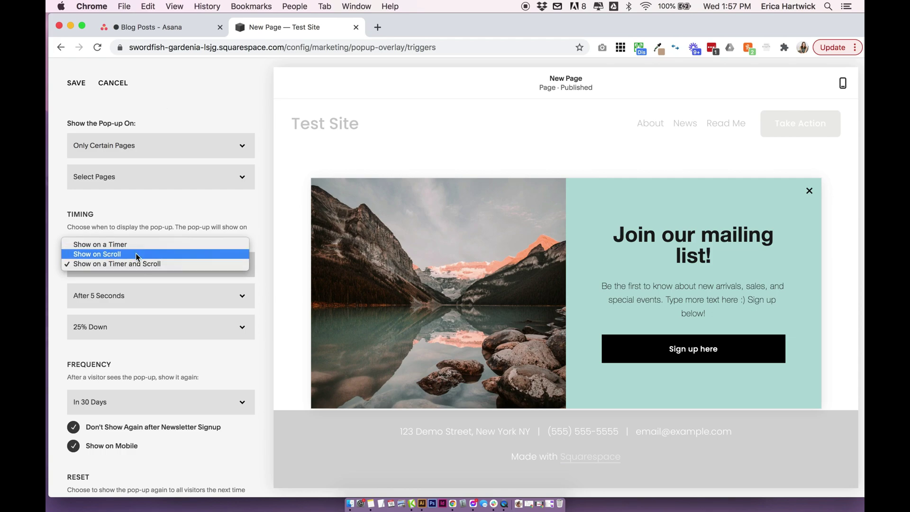
click(170, 228)
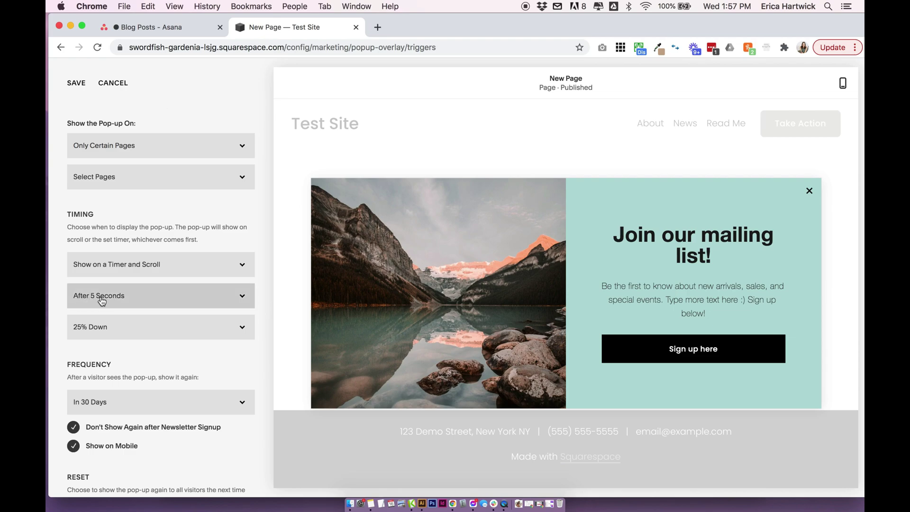
click(152, 264)
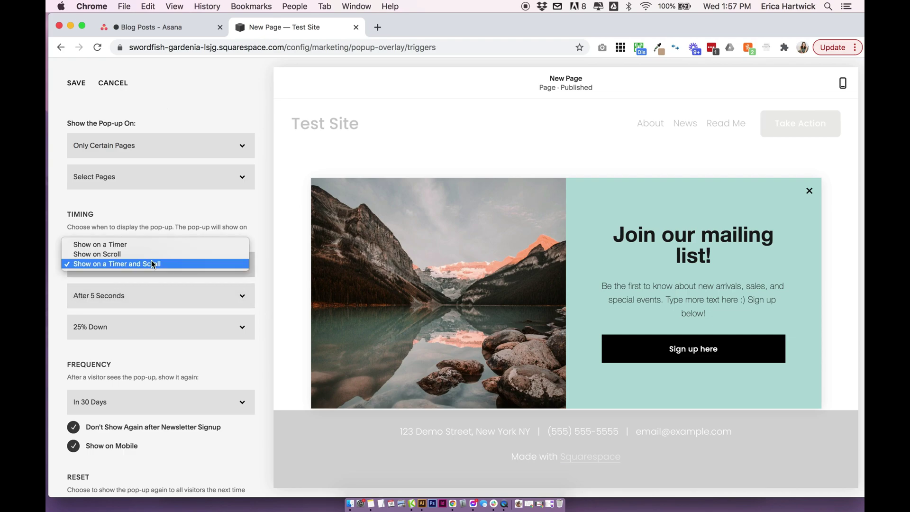
click(154, 222)
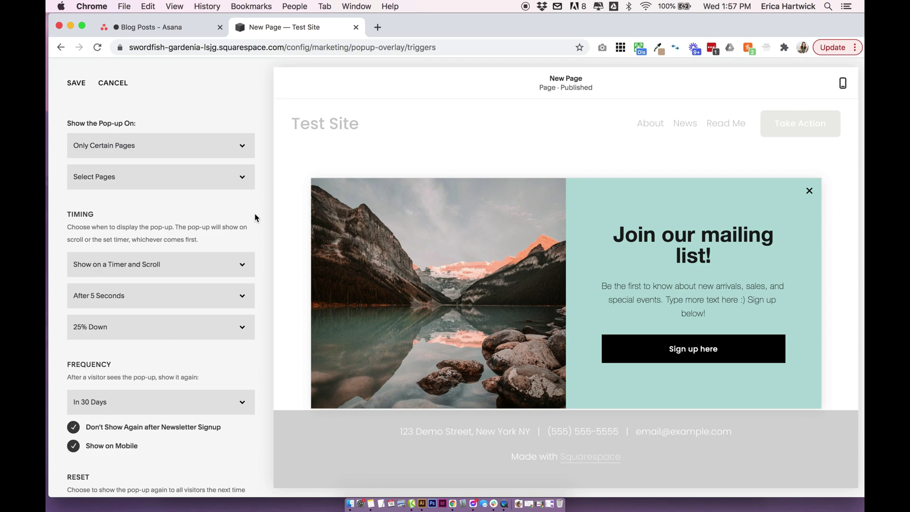
scroll(255, 213, down, 3)
Keep Frequency at In 30 Days with Don't Show Again after Newsletter Signup and Show on Mobile on.
scroll(62, 379, down, 1)
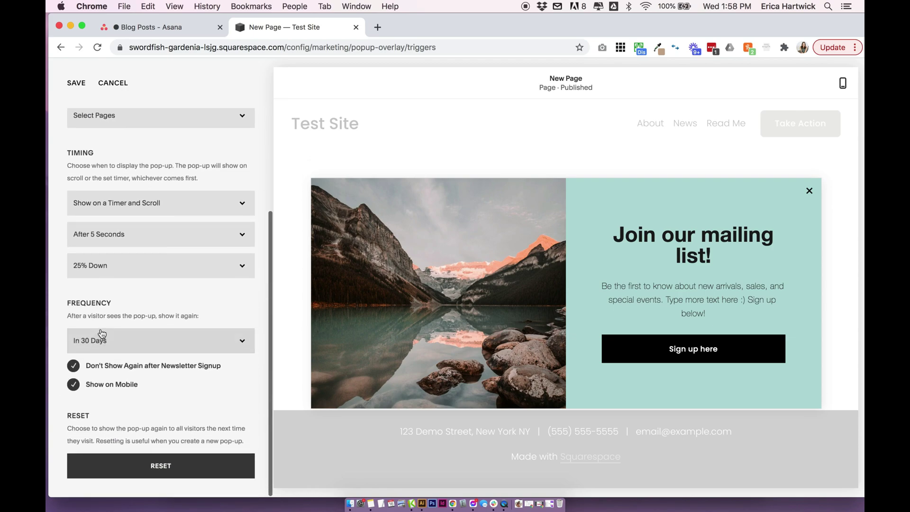
drag(66, 316, 206, 315)
click(206, 314)
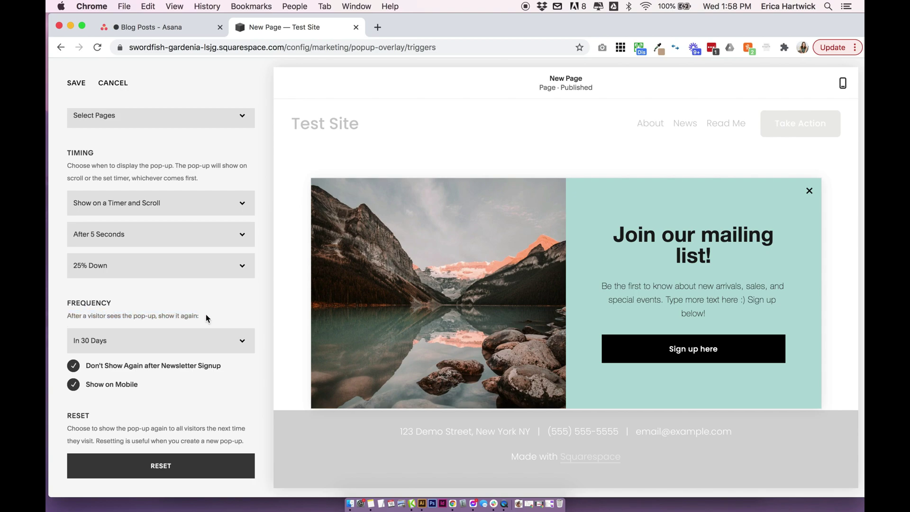
click(104, 340)
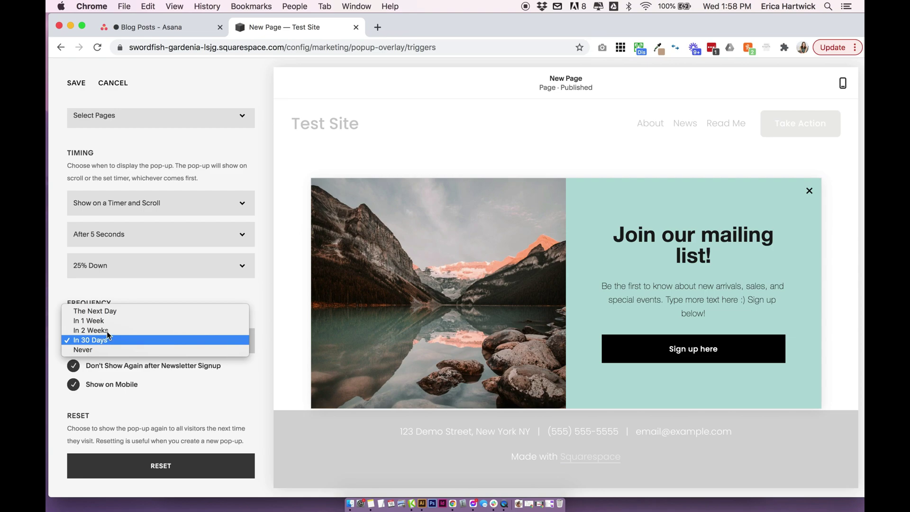
click(170, 292)
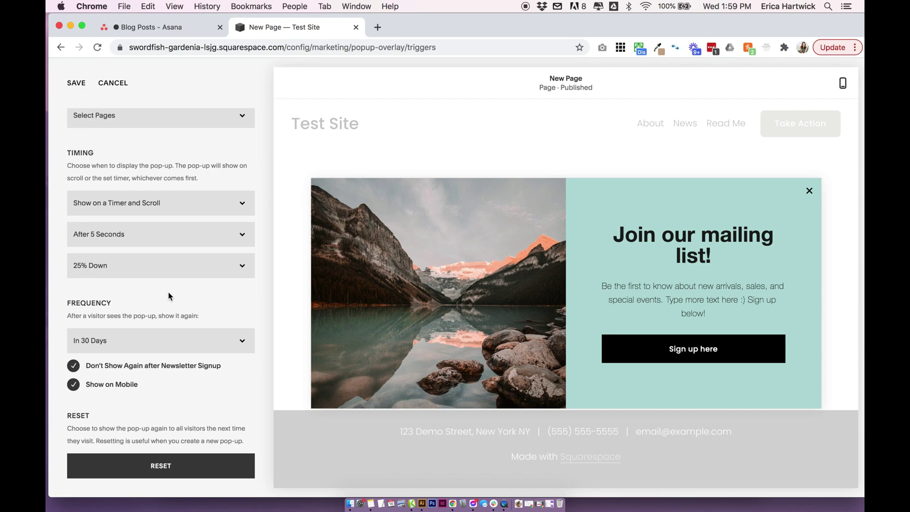
click(149, 340)
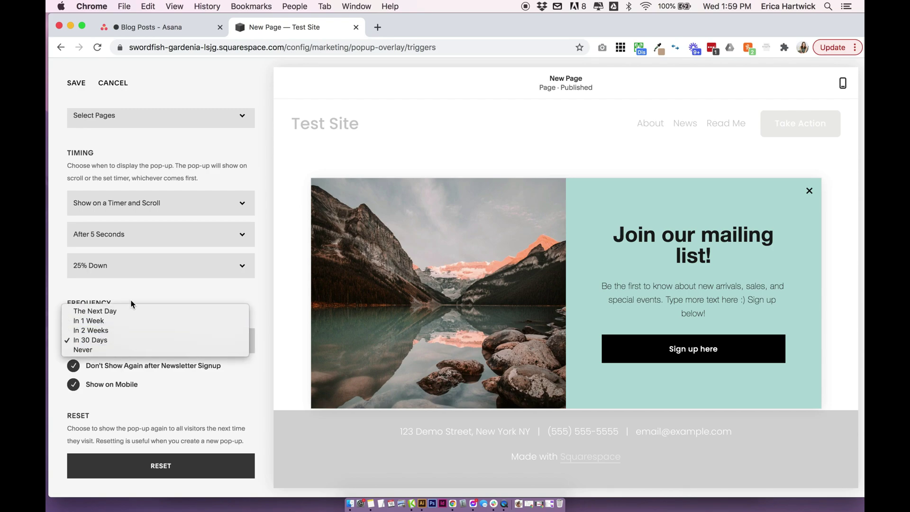
click(95, 340)
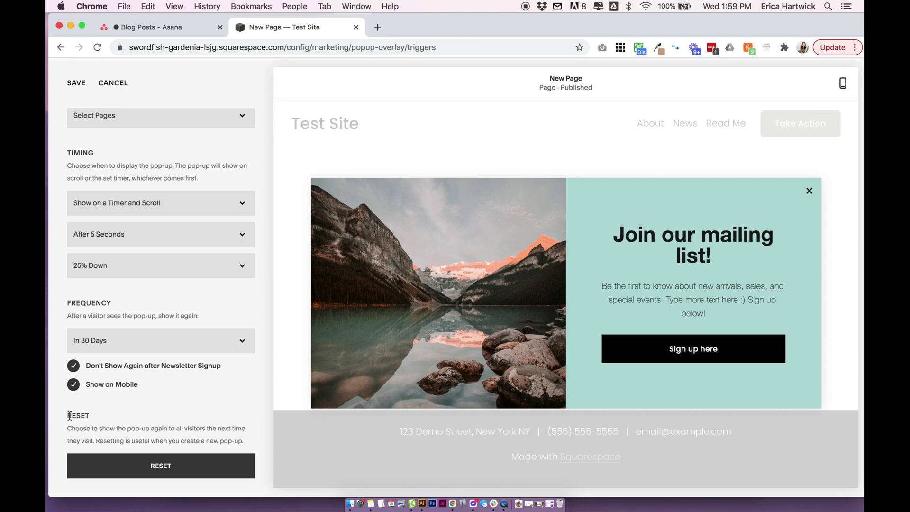
drag(67, 415, 92, 417)
click(93, 417)
scroll(148, 412, up, 5)
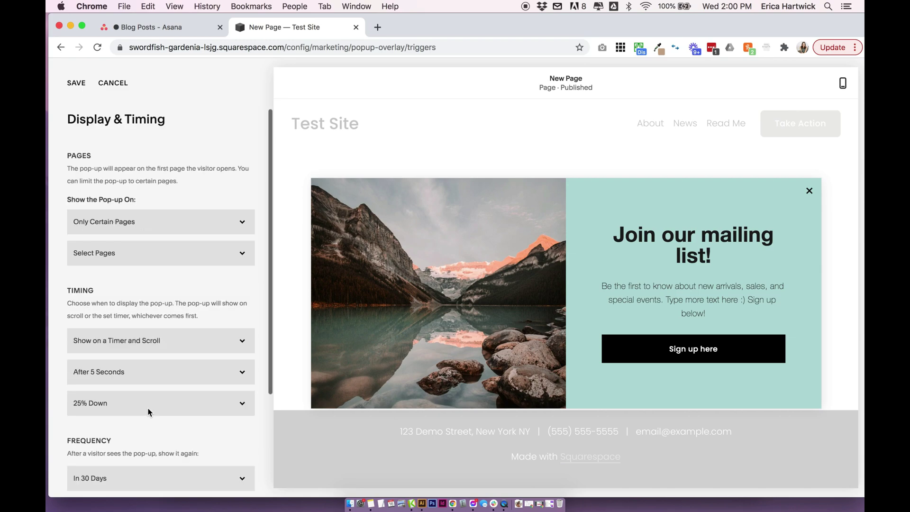
Save Display & Timing, then turn the Display Pop-Up toggle on and save.
click(79, 94)
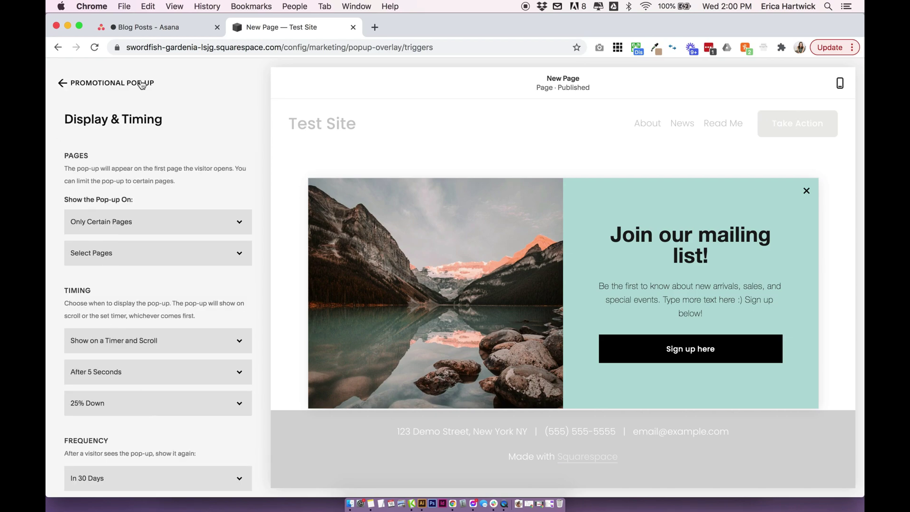
click(141, 83)
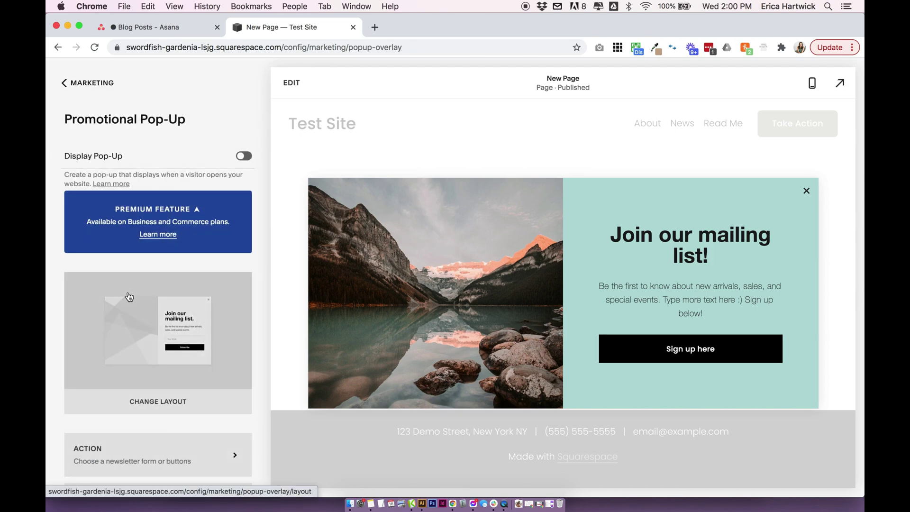
scroll(129, 297, down, 5)
scroll(130, 297, up, 5)
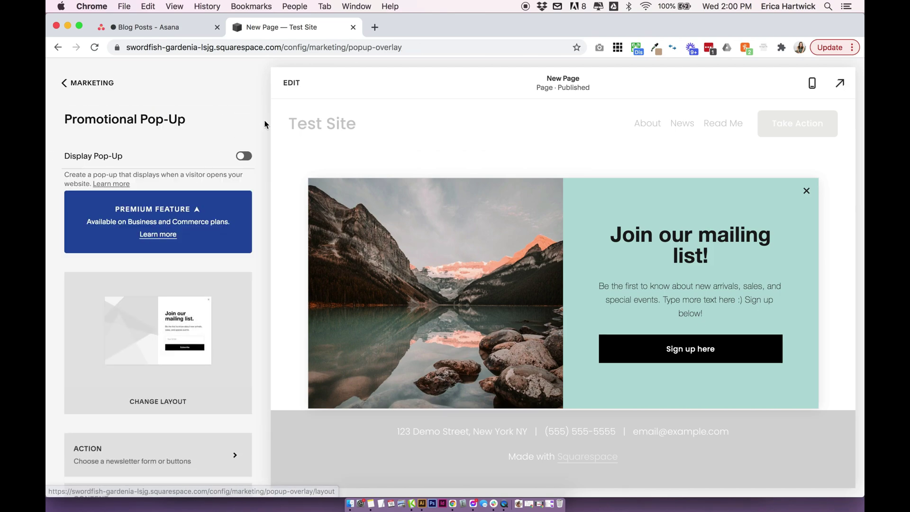
click(246, 159)
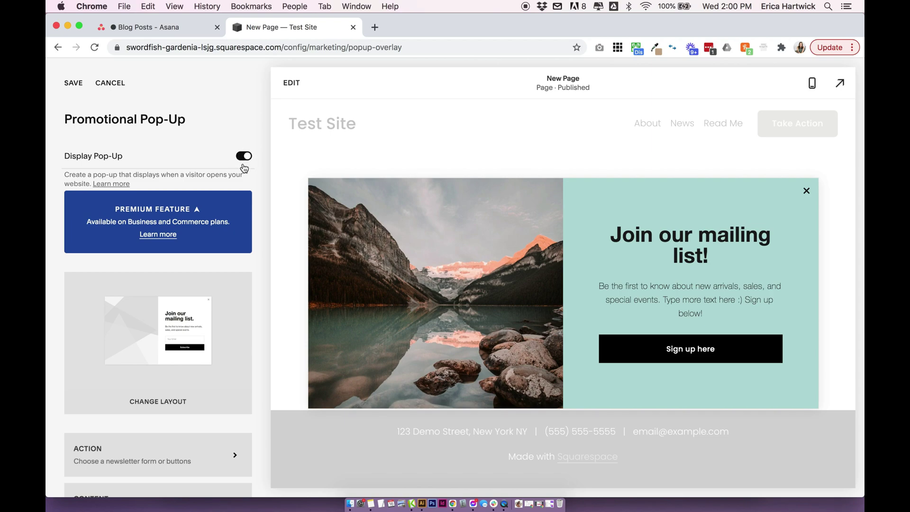
click(71, 83)
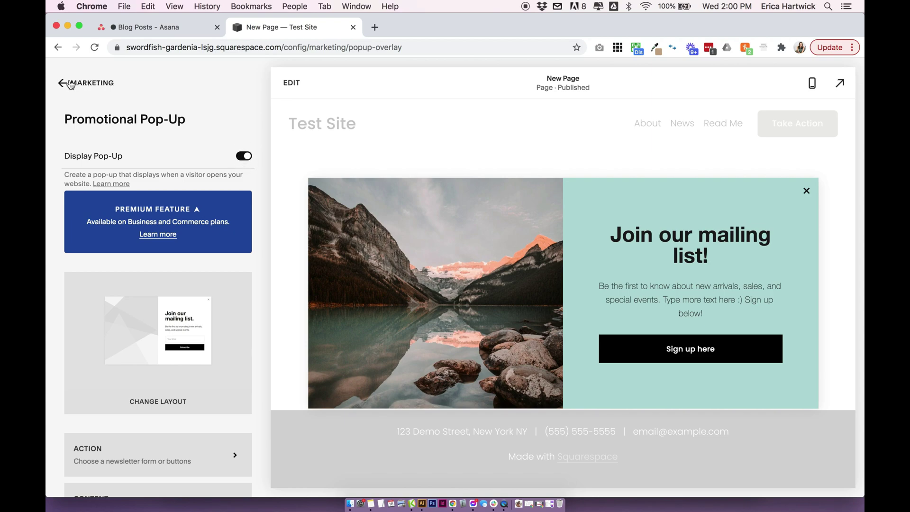